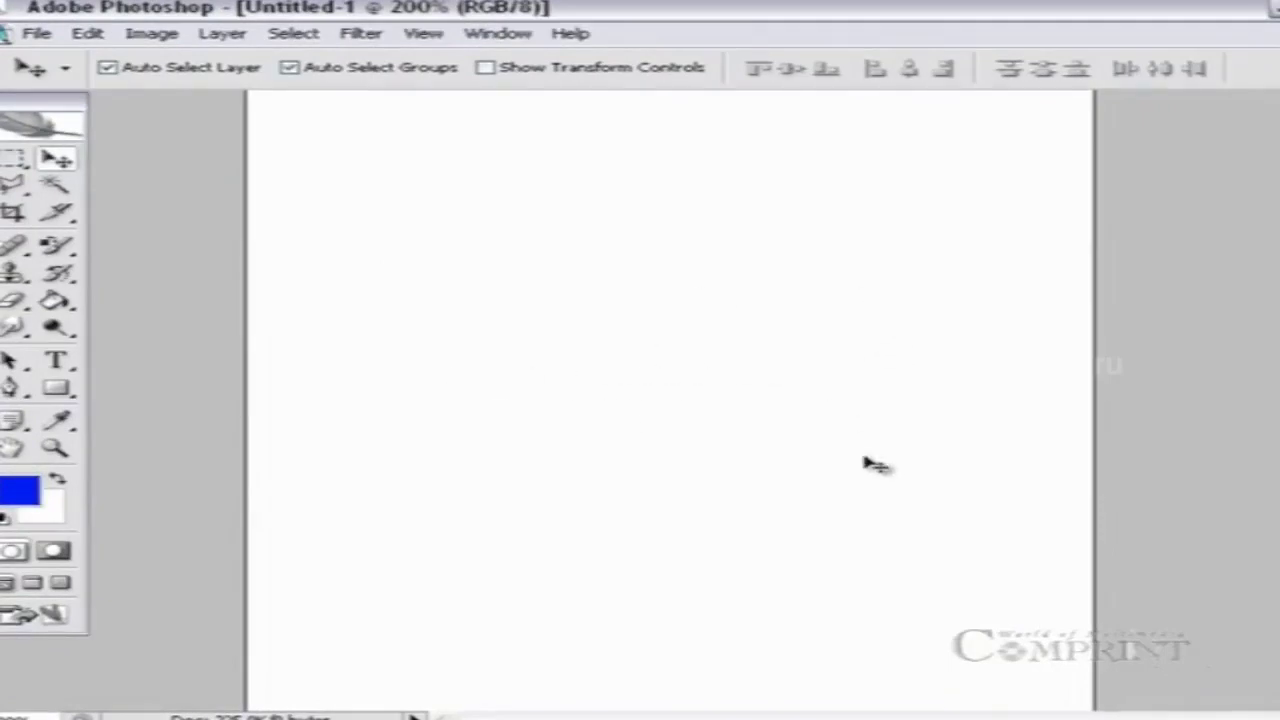
Select the Rectangle shape tool, with blue as the fill colour.
click(57, 390)
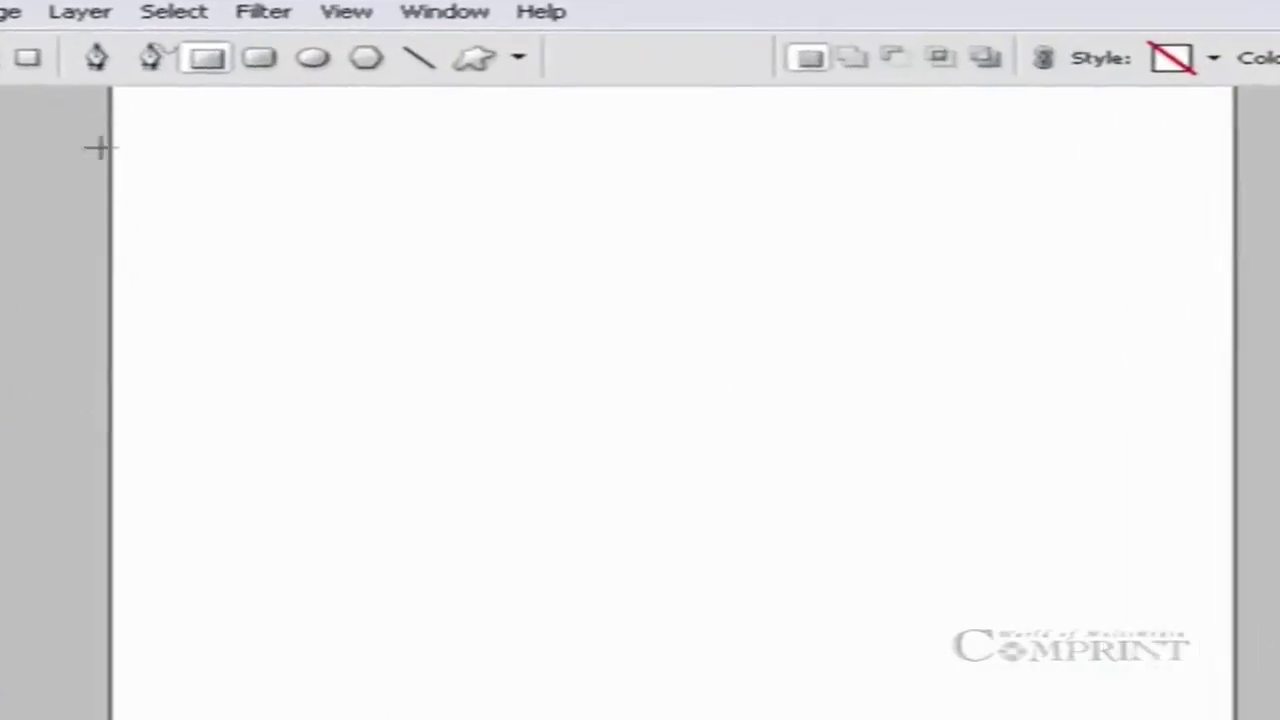
Choose the Square geometry option and drag out a blue square on the canvas.
click(517, 60)
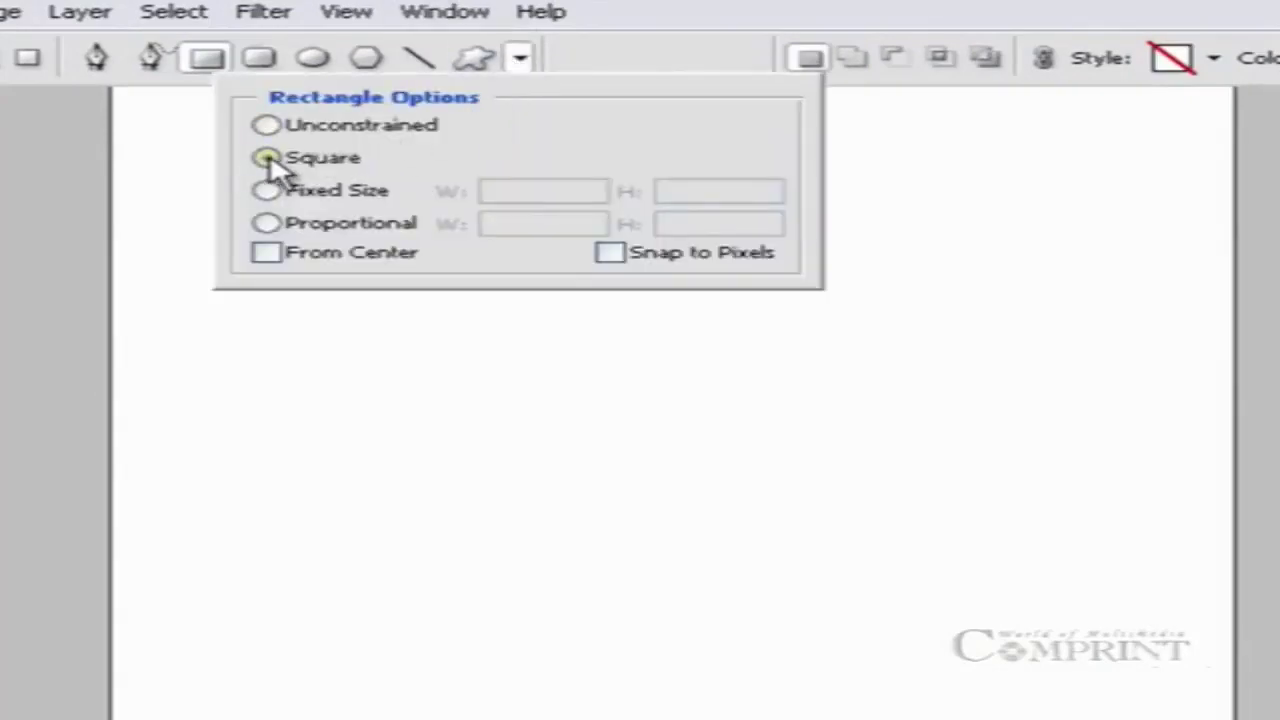
drag(341, 327, 934, 719)
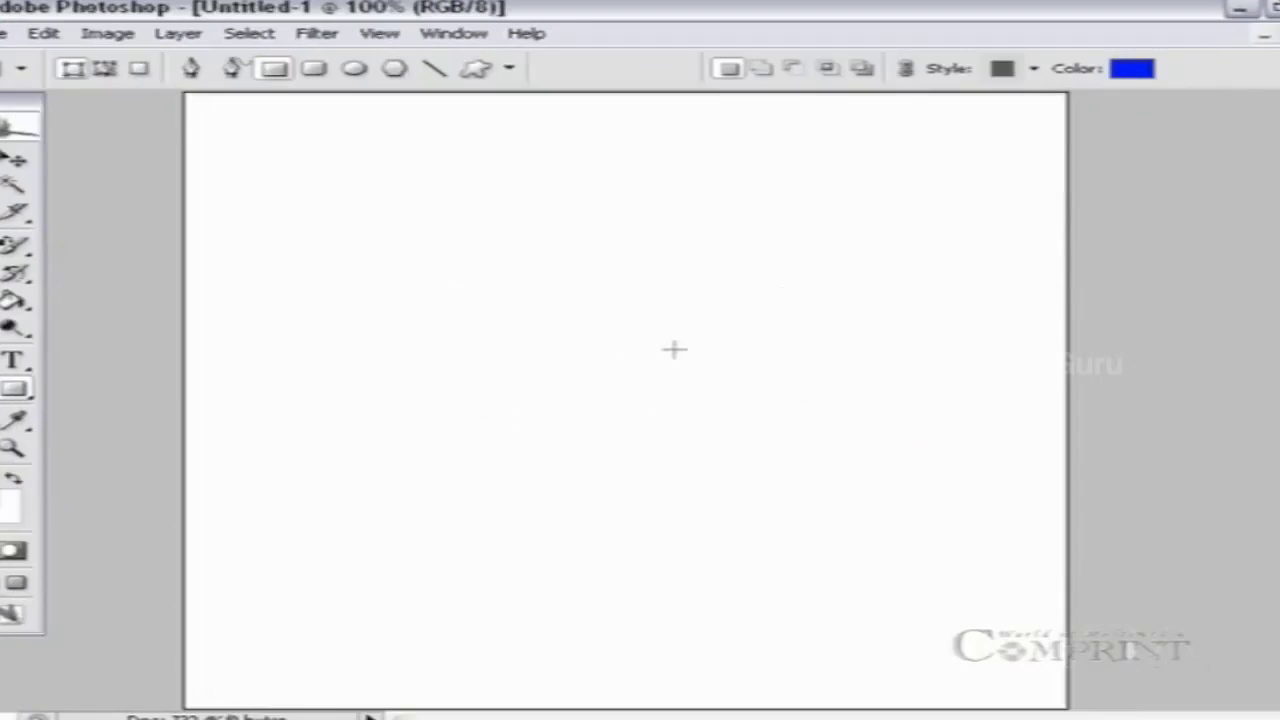
Set the rectangle geometry to Fixed Size, 2 cm wide by 1 cm high.
click(510, 70)
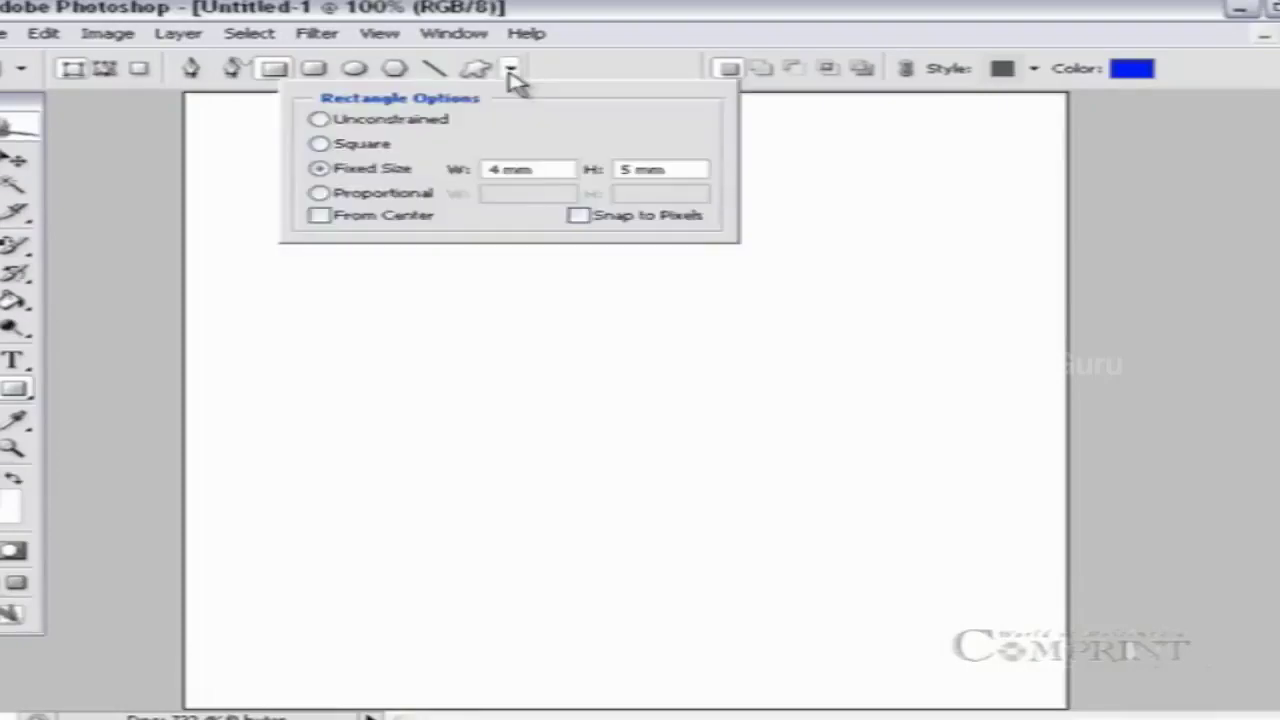
double_click(493, 169)
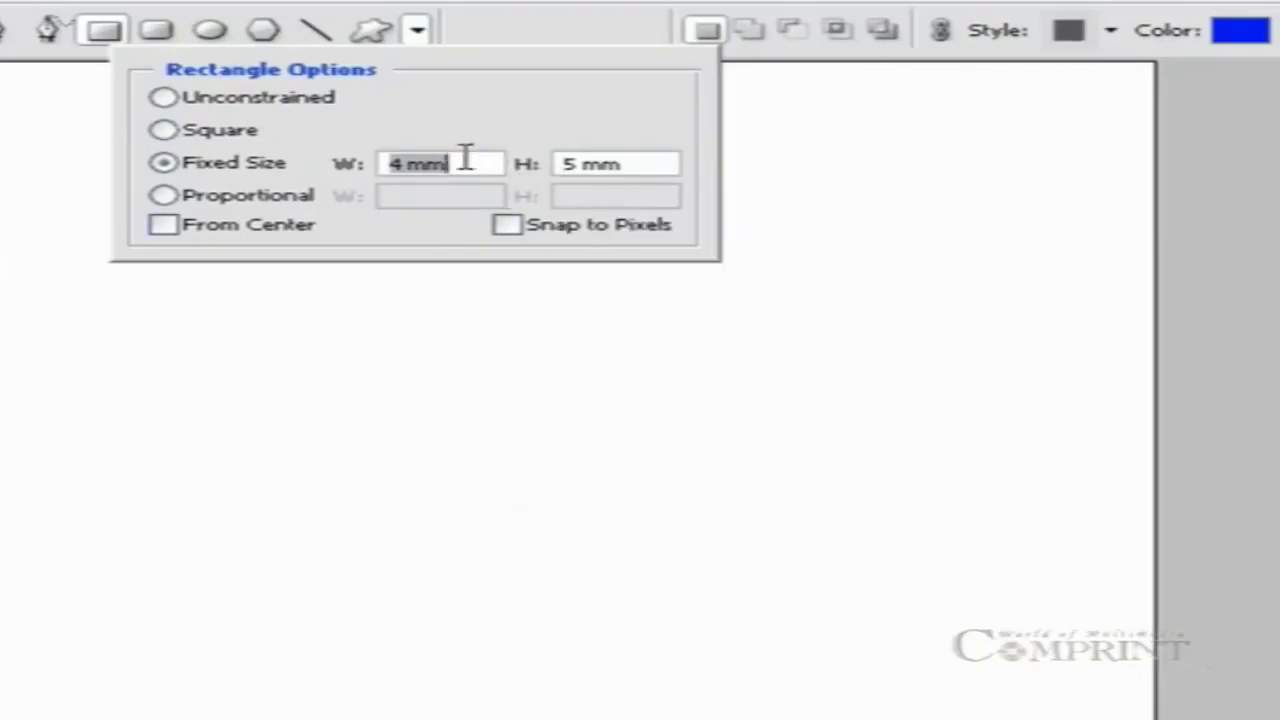
drag(462, 160, 351, 163)
text(2 cm)
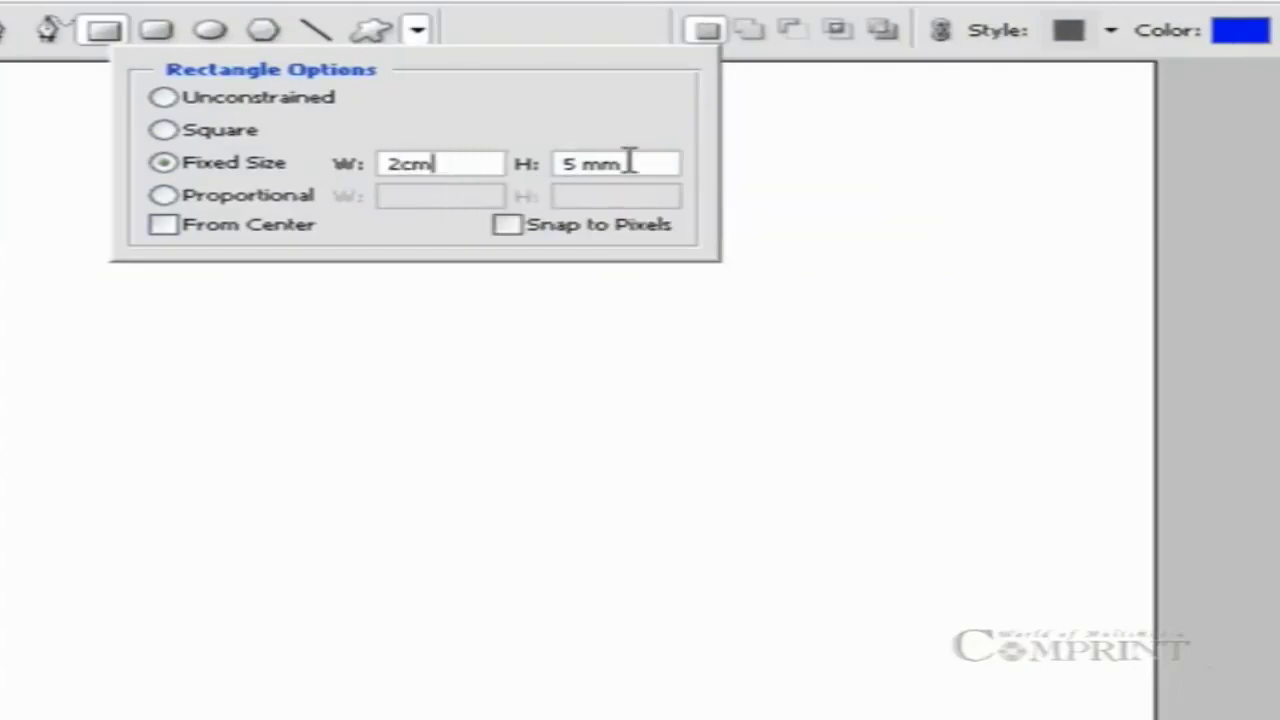
drag(628, 163, 551, 163)
text(1)
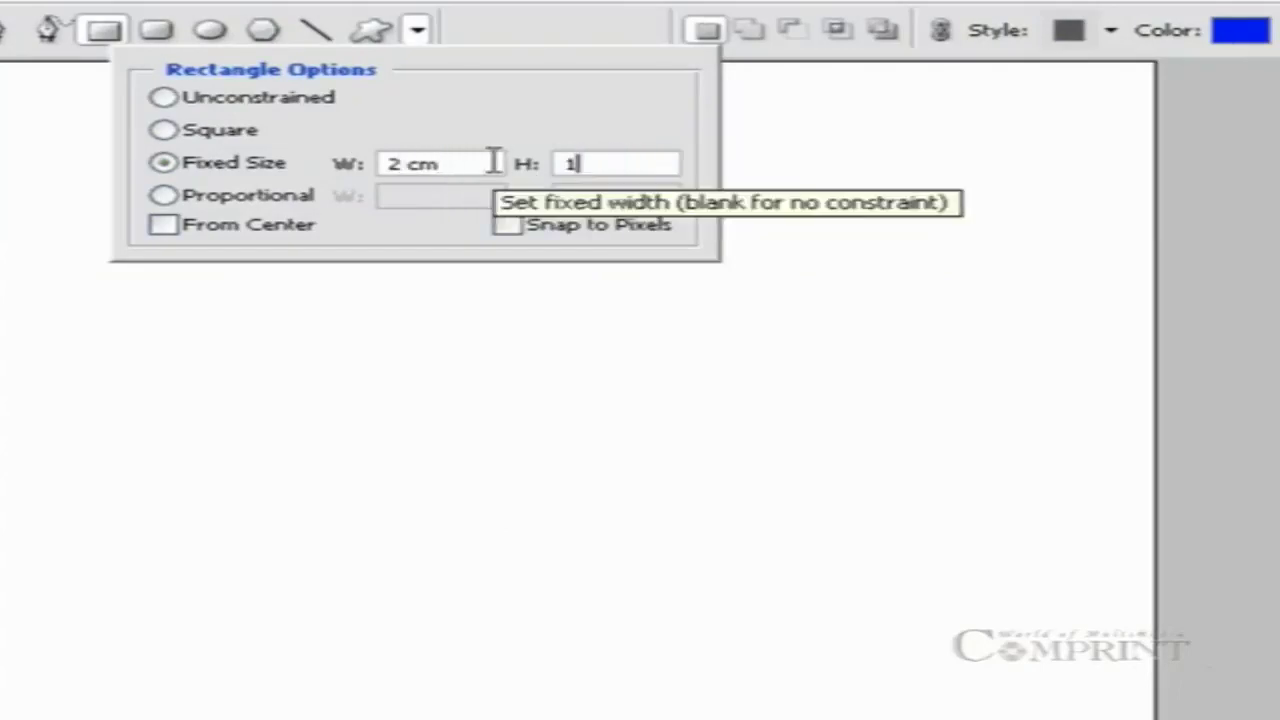
text(cm)
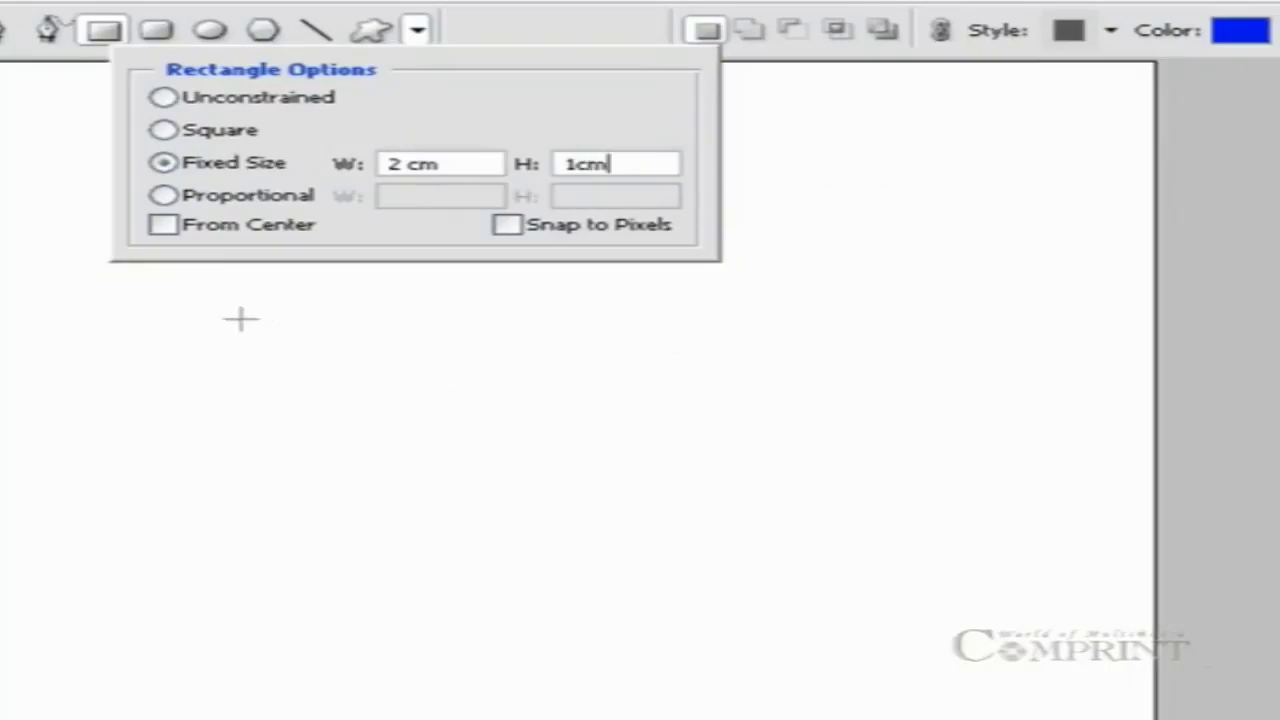
Place three fixed-size 2 cm × 1 cm blue rectangles on the canvas.
click(172, 335)
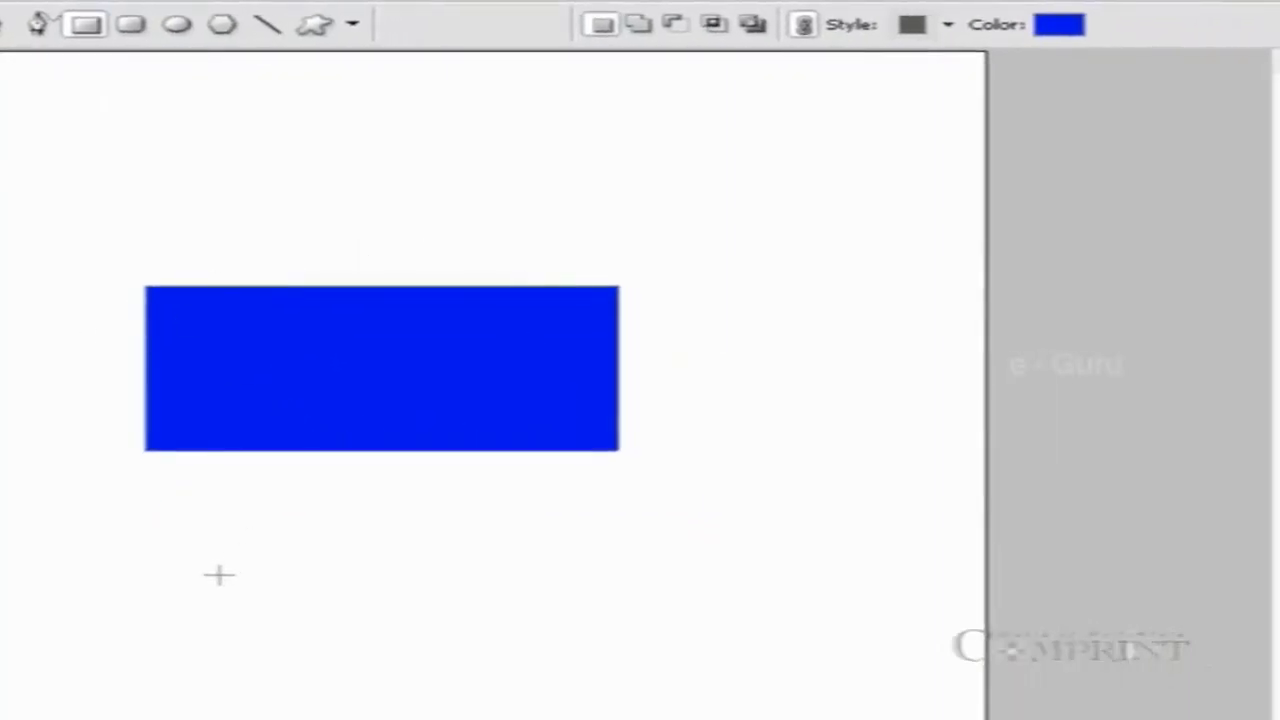
click(146, 544)
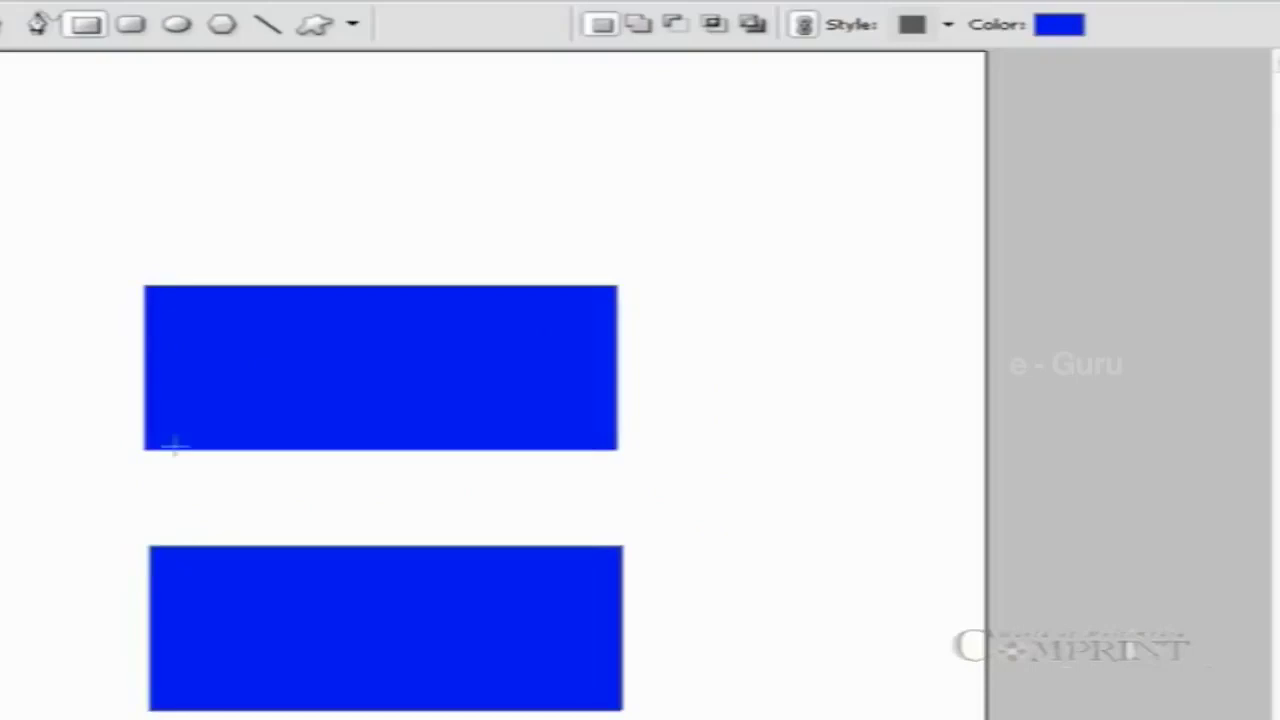
click(130, 122)
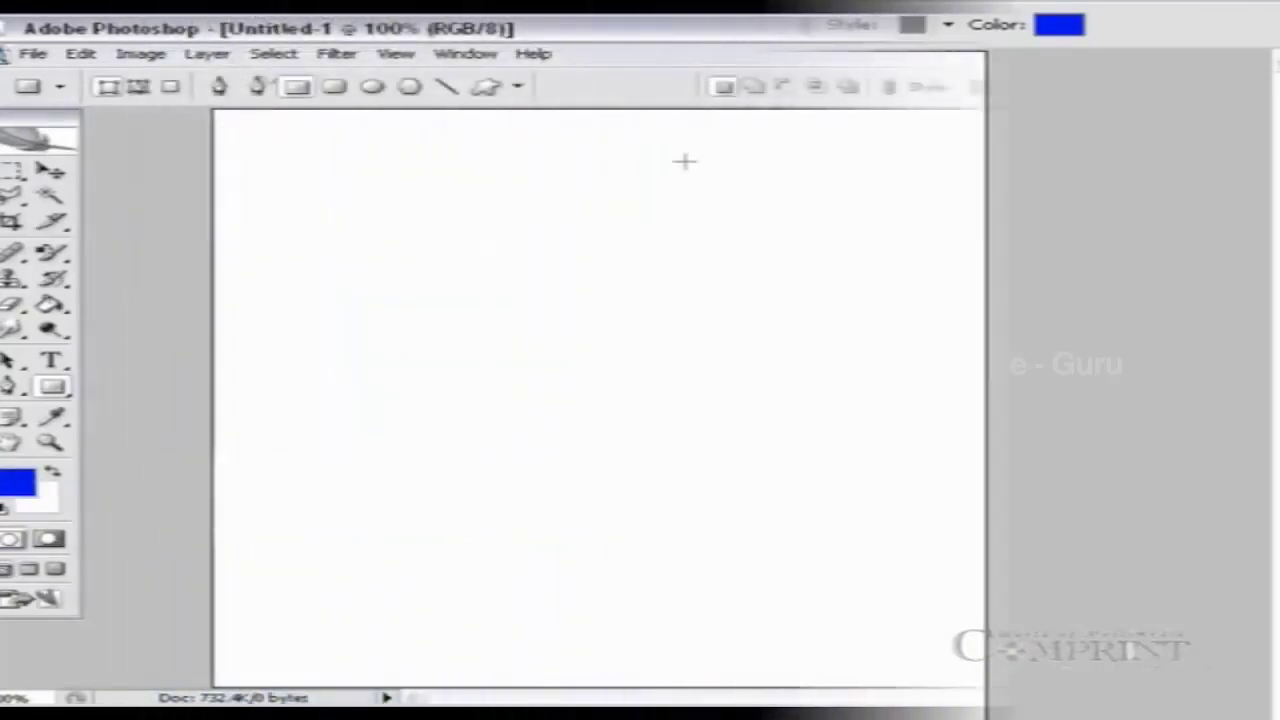
Set the rectangle geometry to Proportional, with W 2 and H 1.
click(517, 88)
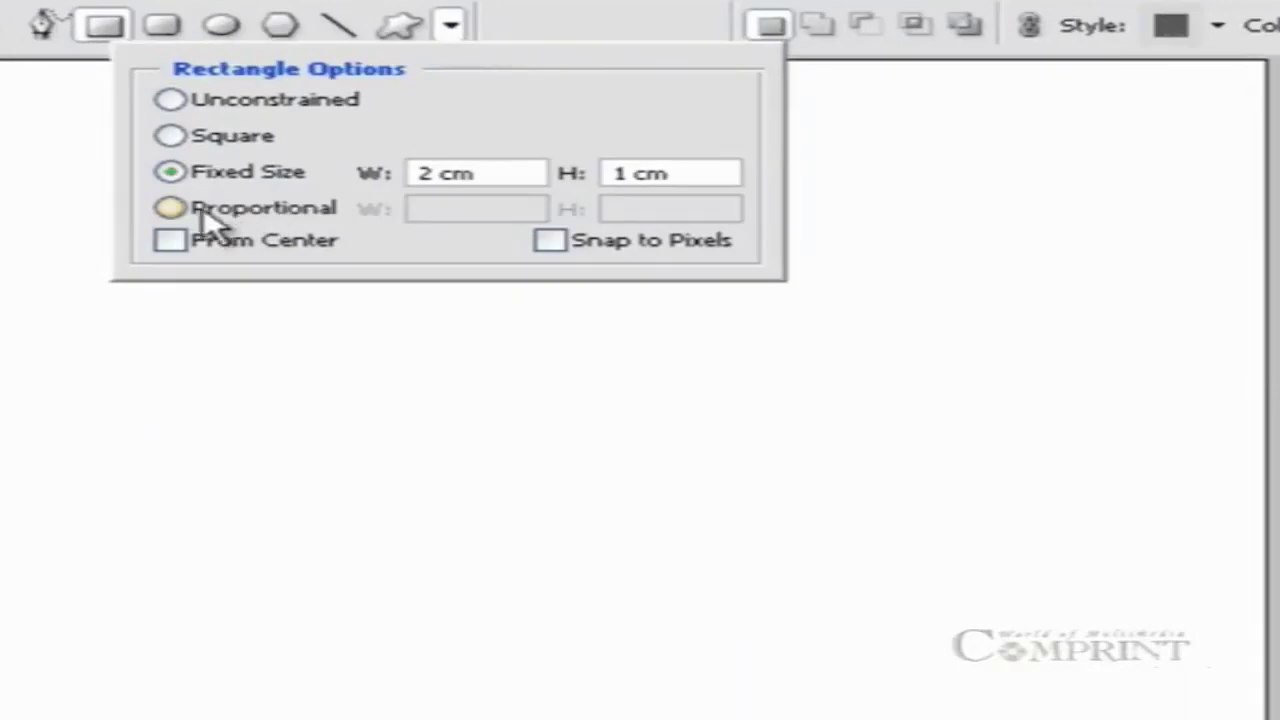
click(170, 209)
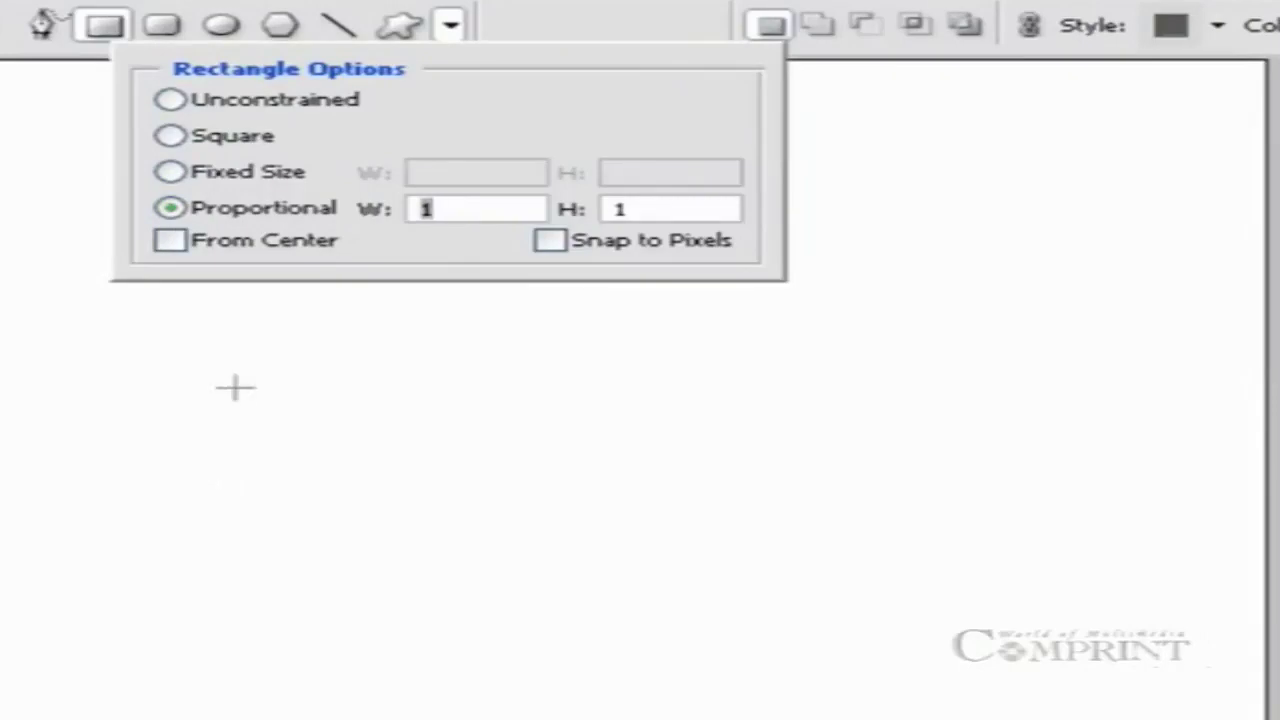
click(436, 198)
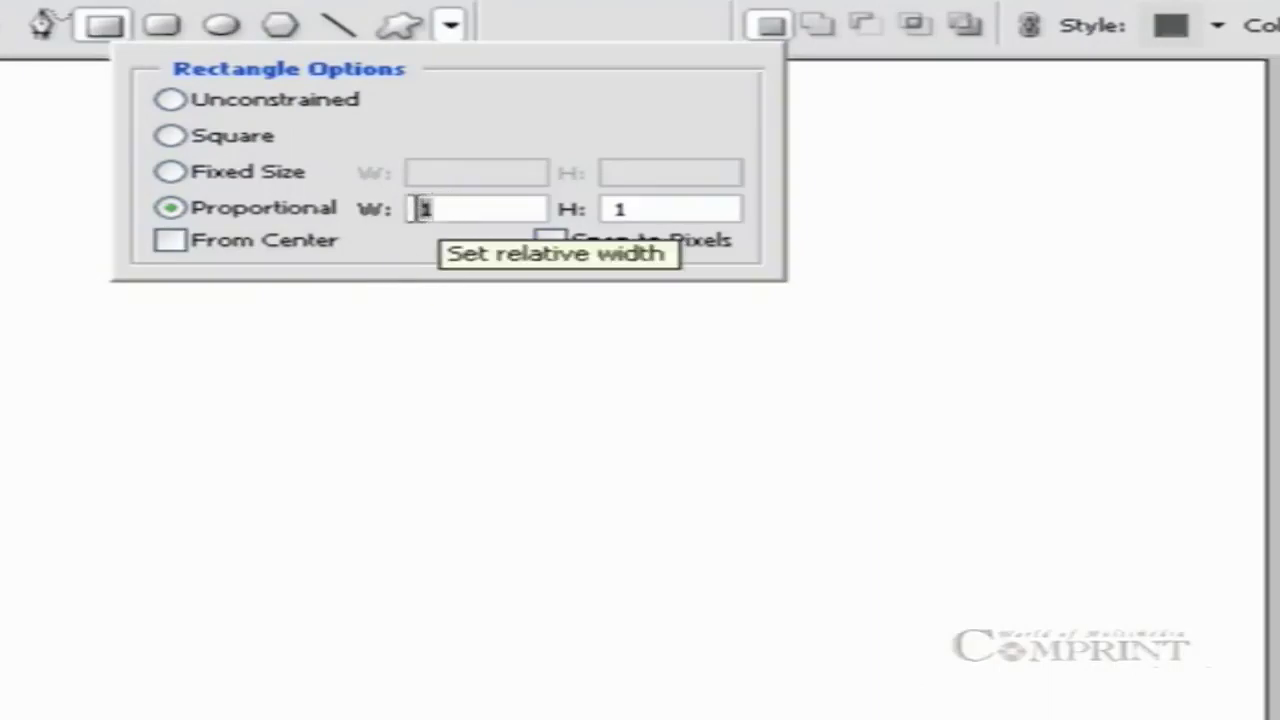
text(2)
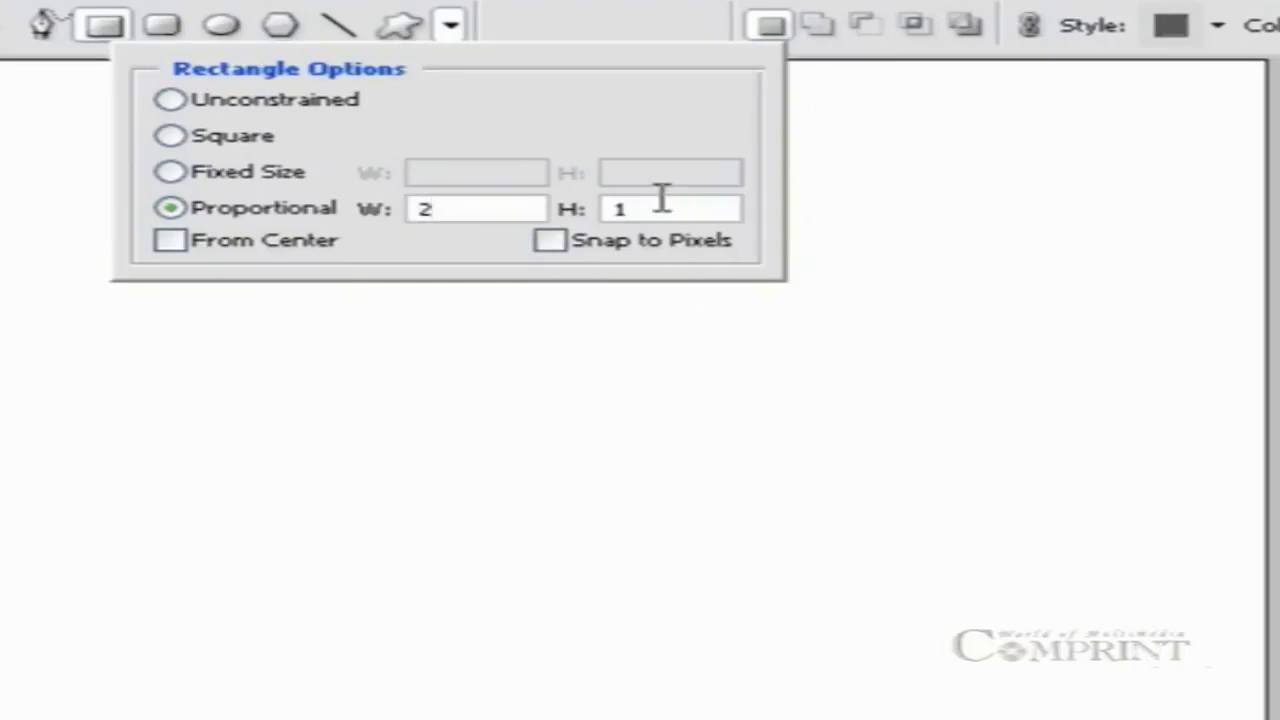
drag(660, 205, 591, 206)
Draw three blue rectangles in 2:1 proportion.
click(165, 288)
drag(165, 288, 1053, 472)
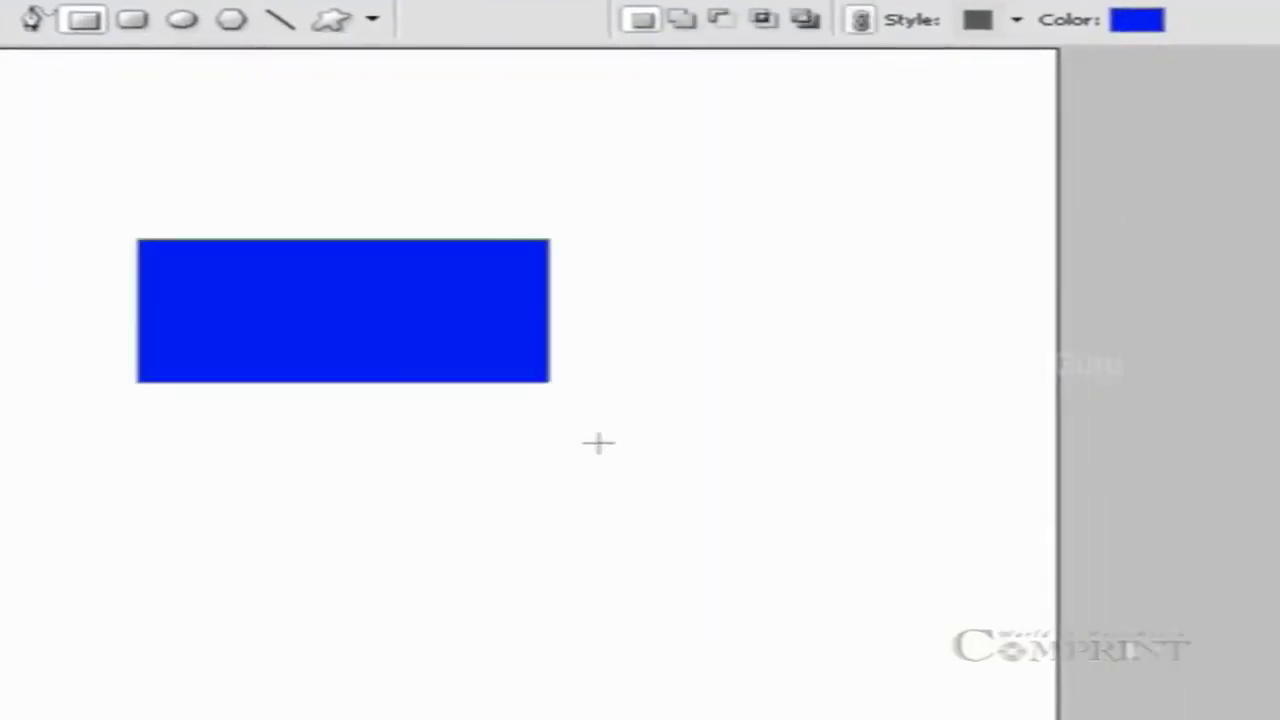
drag(567, 407, 781, 505)
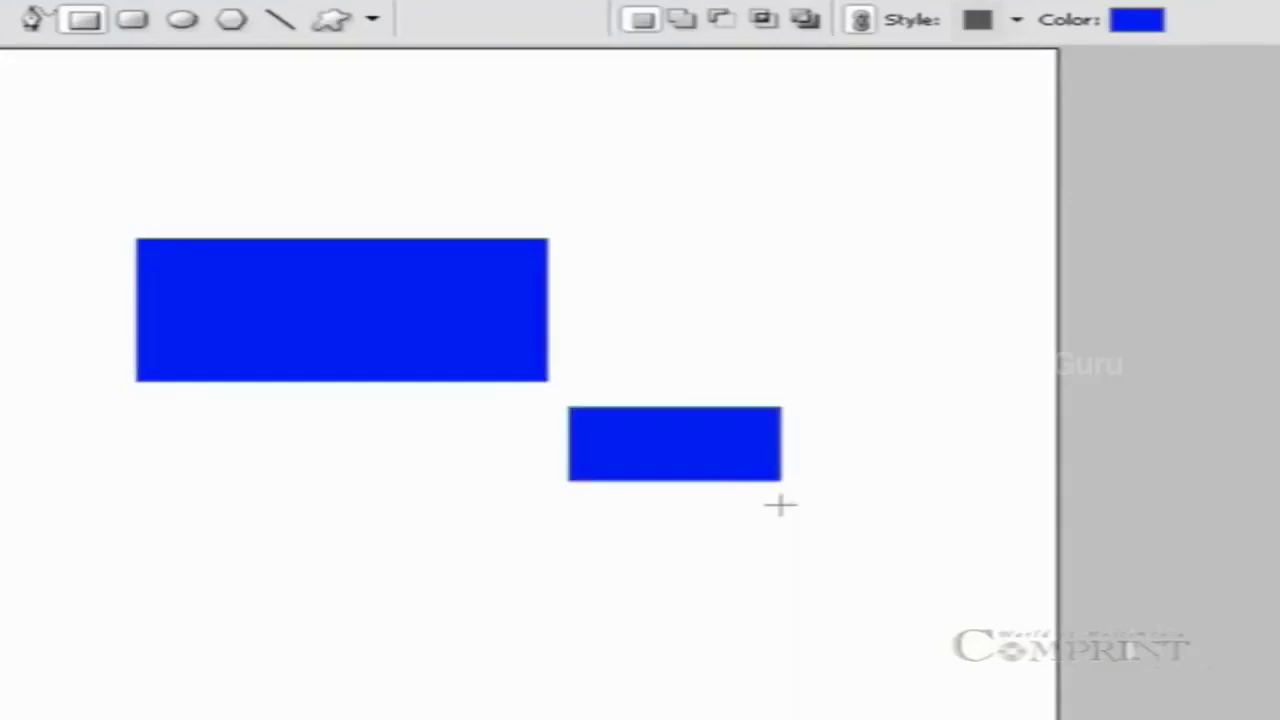
drag(106, 444, 462, 607)
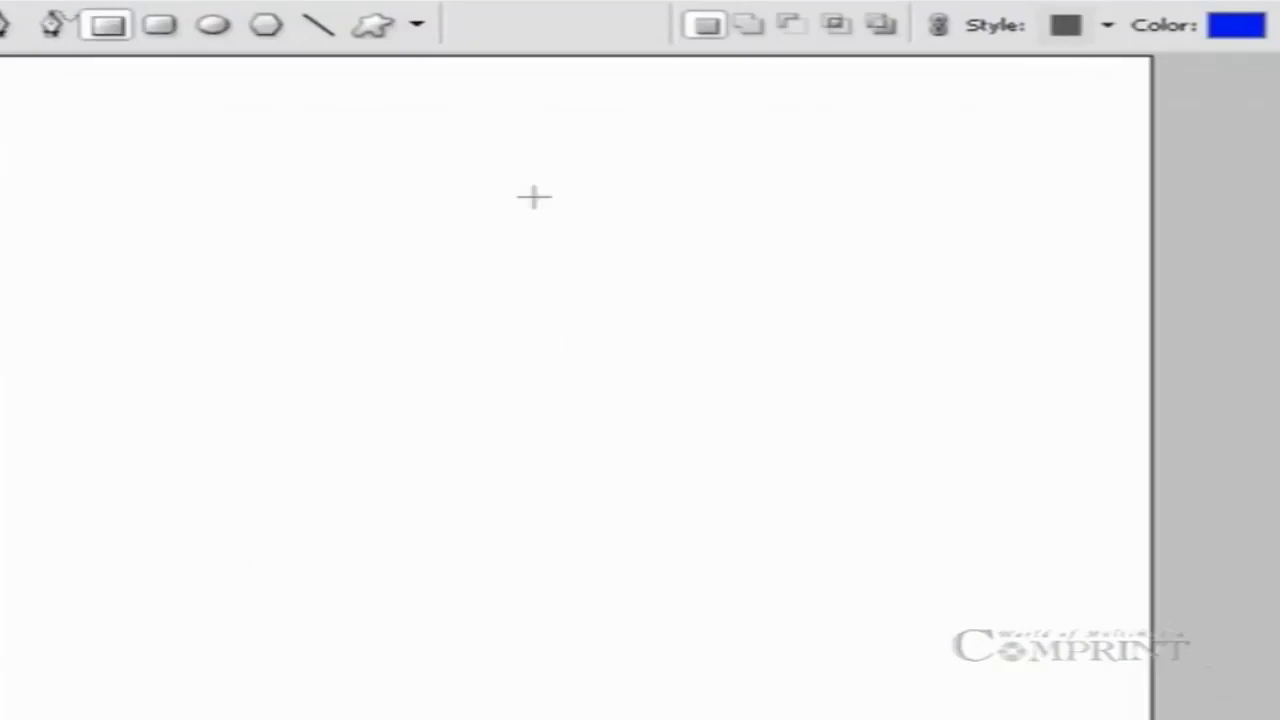
Enable From Center and draw a 2:1 rectangle outward from its centre.
click(416, 26)
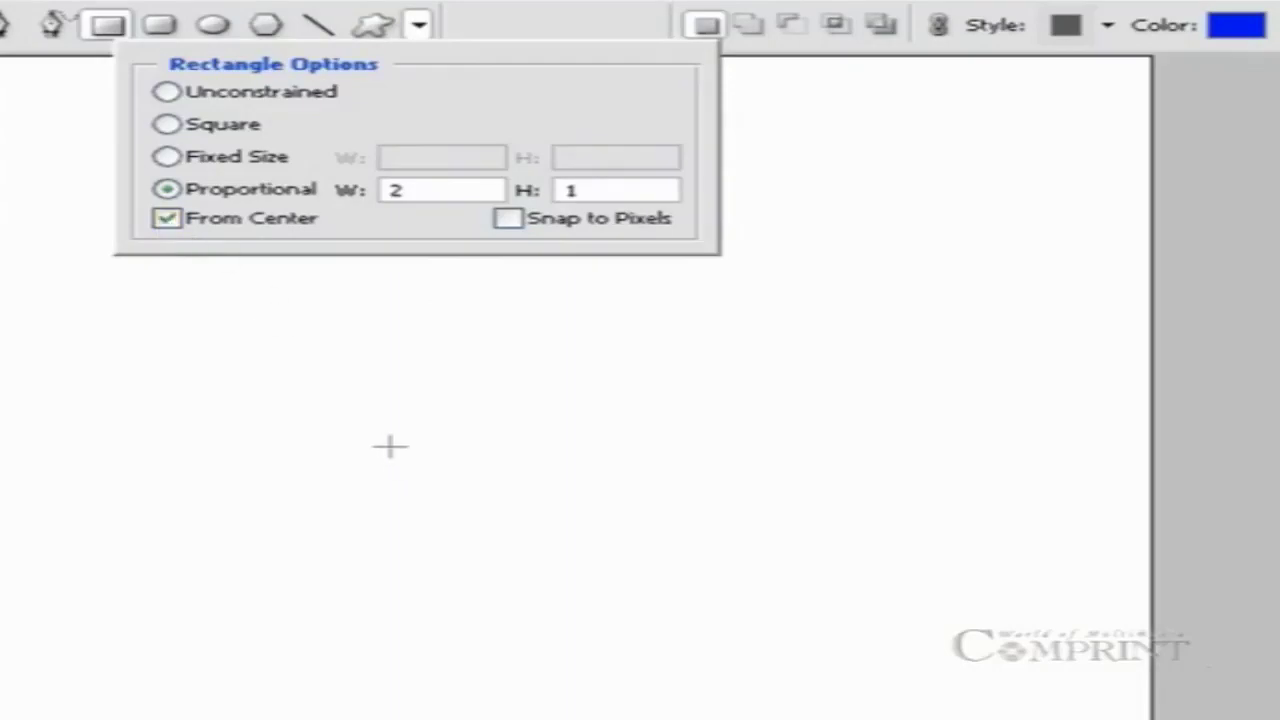
click(380, 379)
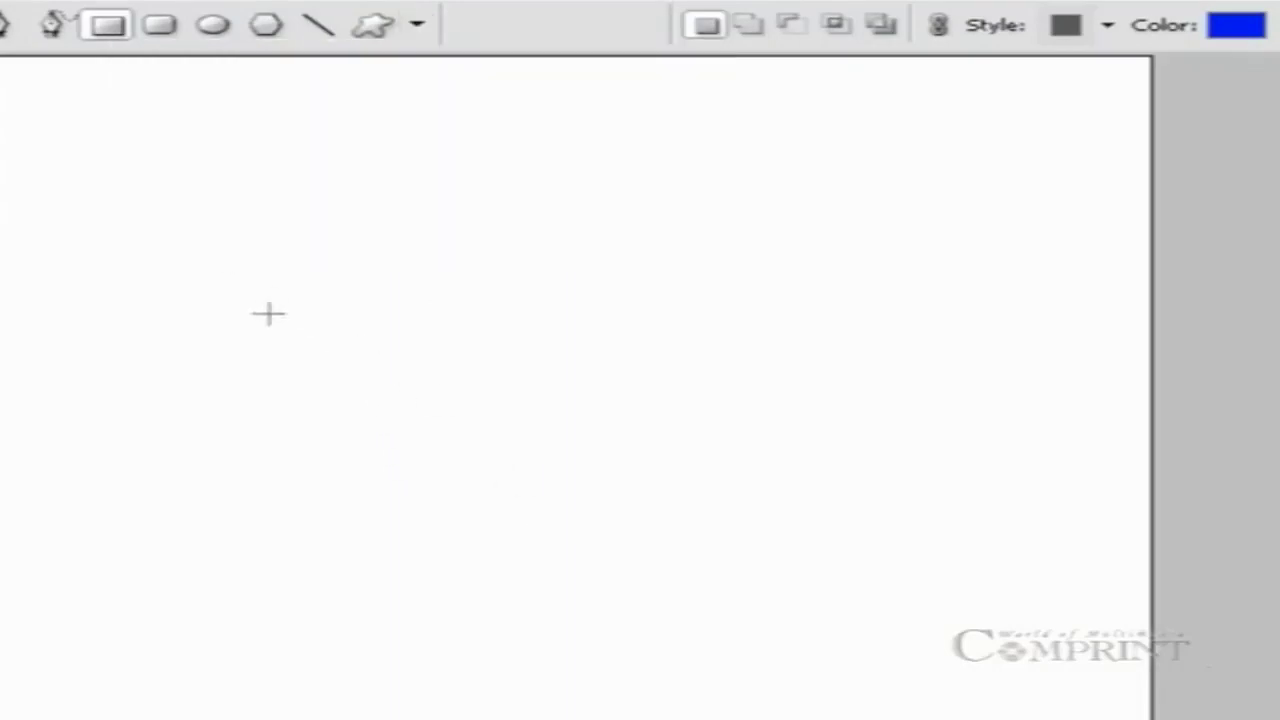
drag(450, 418, 896, 545)
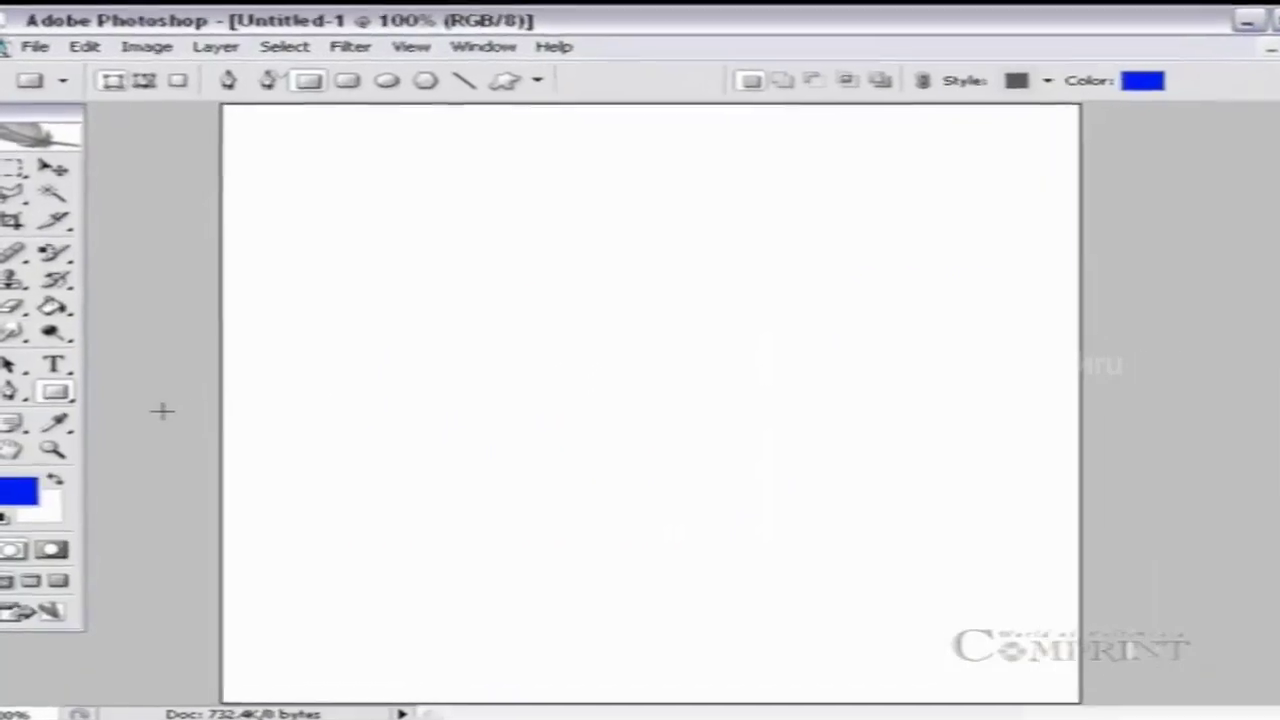
Switch to the Ellipse tool, set Circle geometry, and draw a blue circle.
right_click(55, 392)
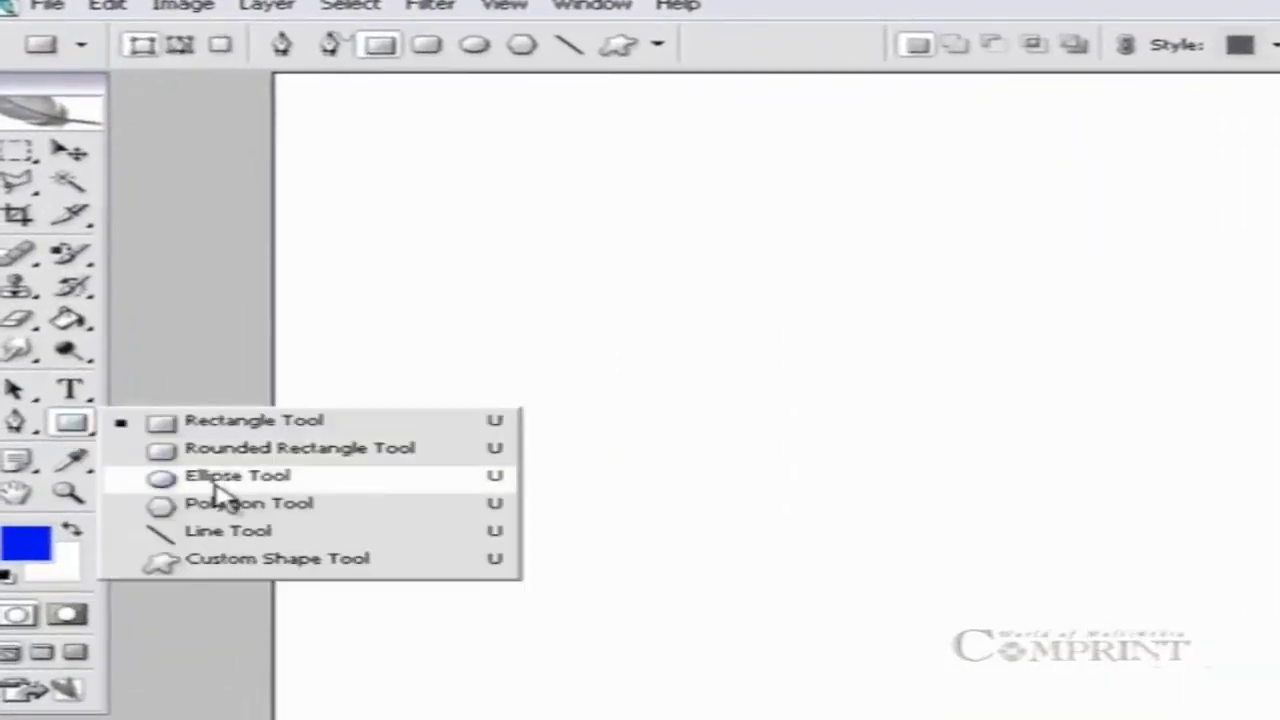
click(215, 487)
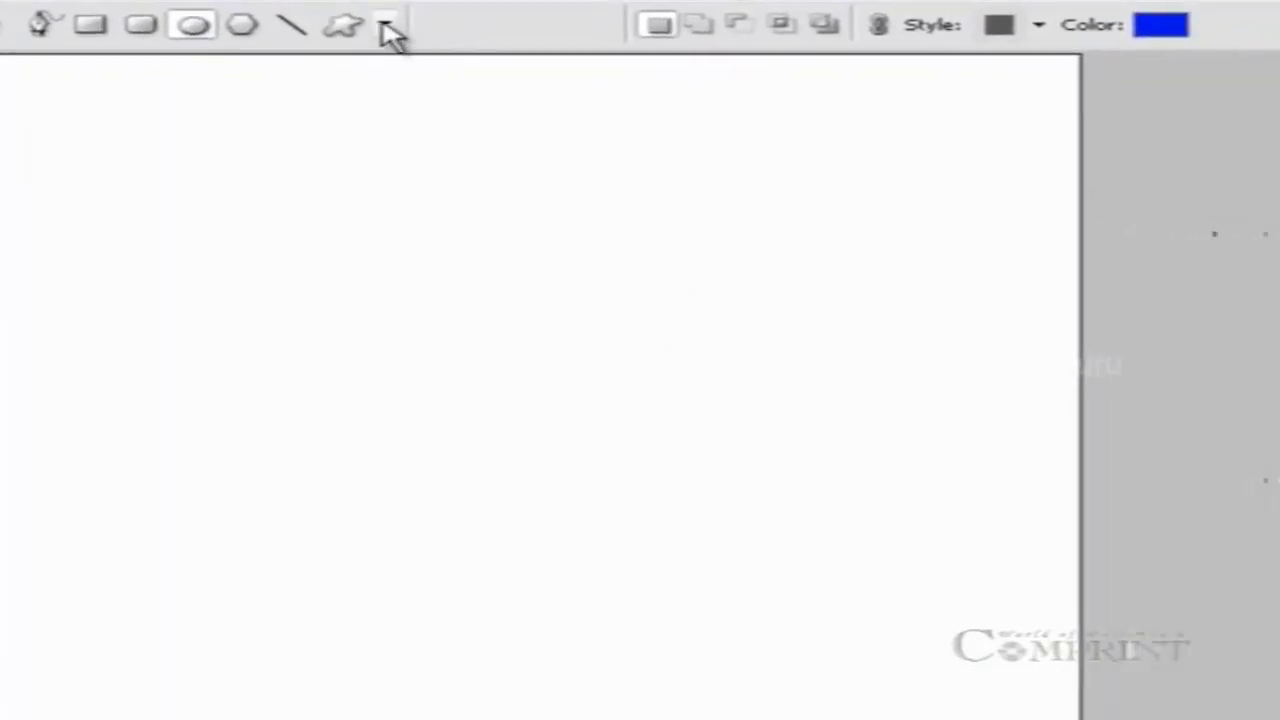
click(386, 27)
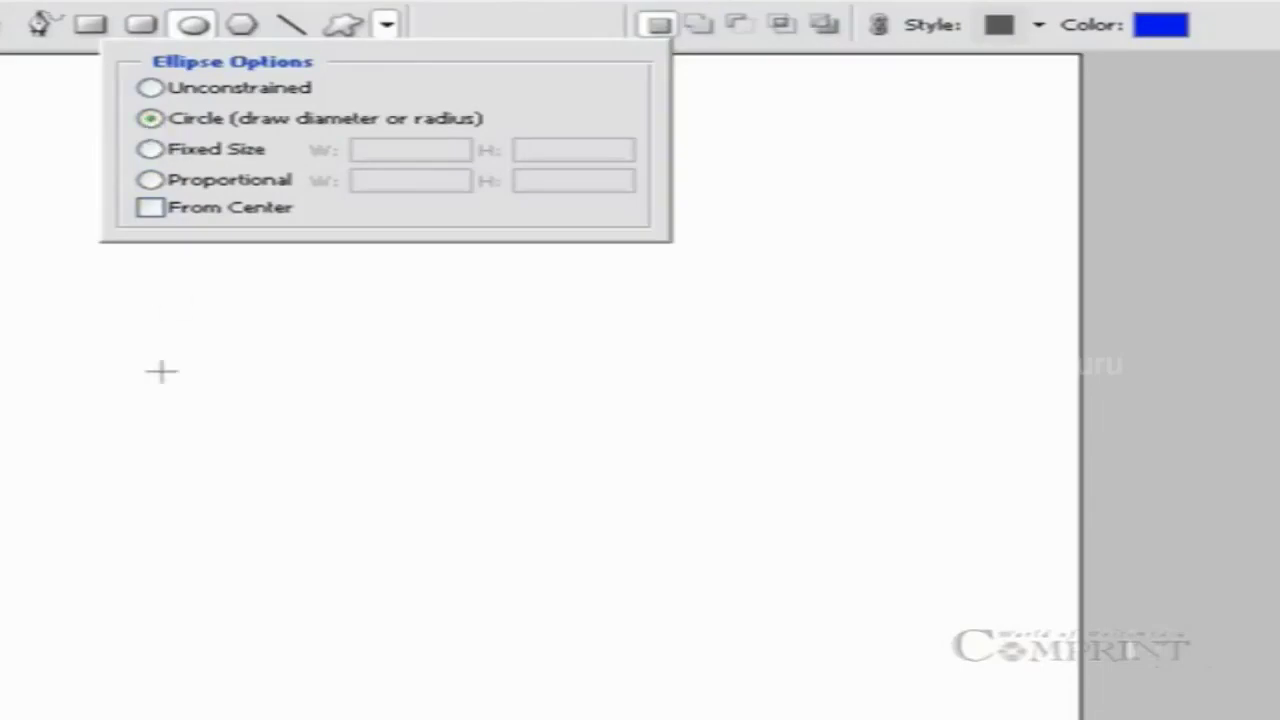
drag(302, 305, 748, 590)
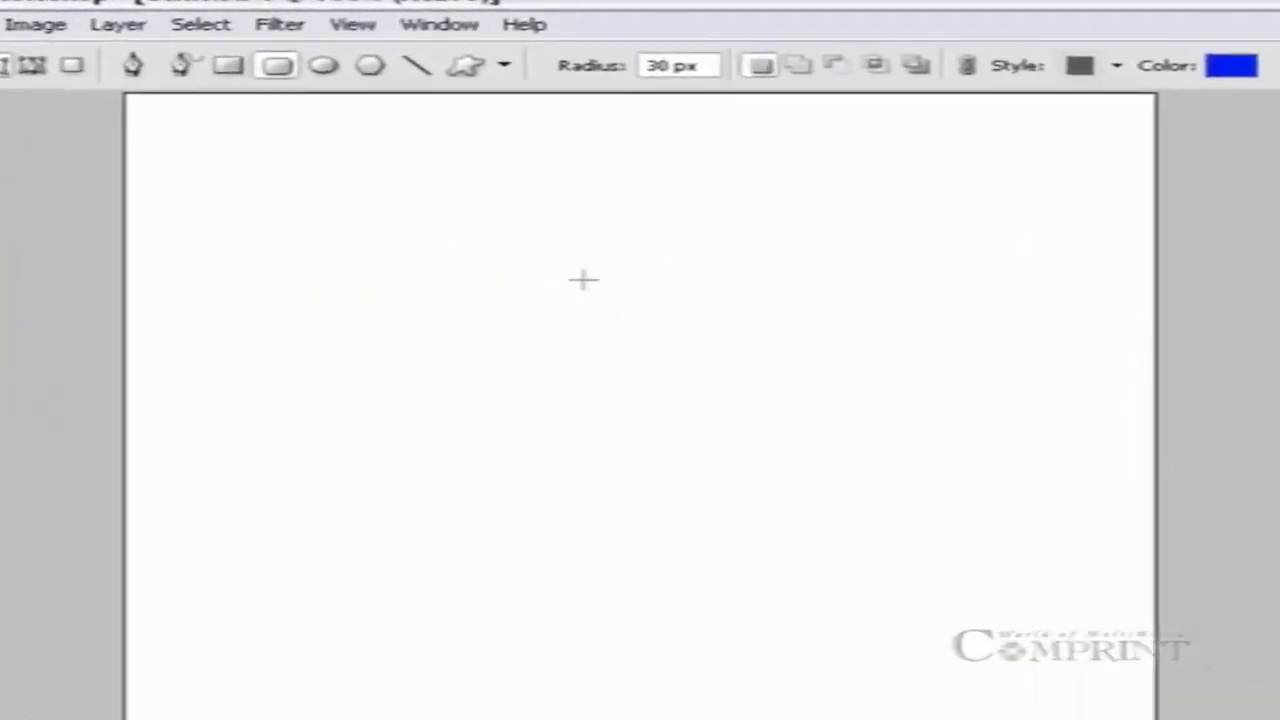
Switch to the Polygon tool, tick Star, and draw a sharp five-pointed star.
click(357, 57)
click(498, 56)
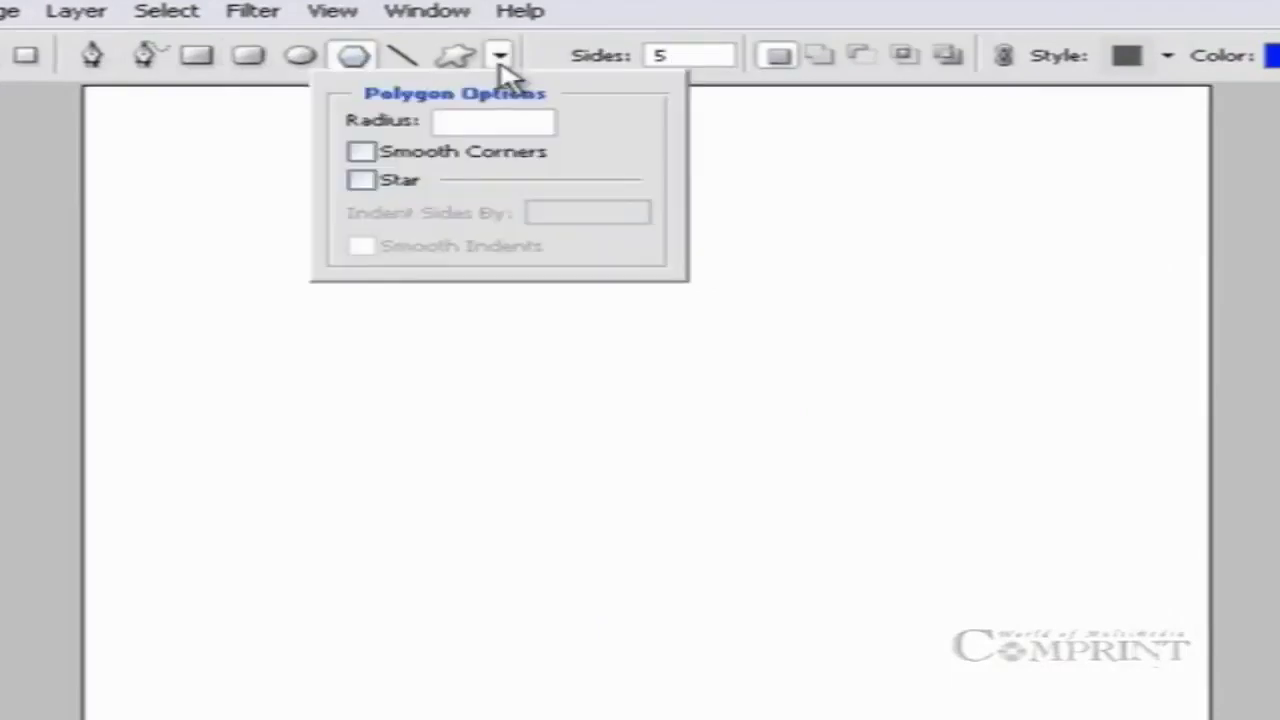
click(358, 181)
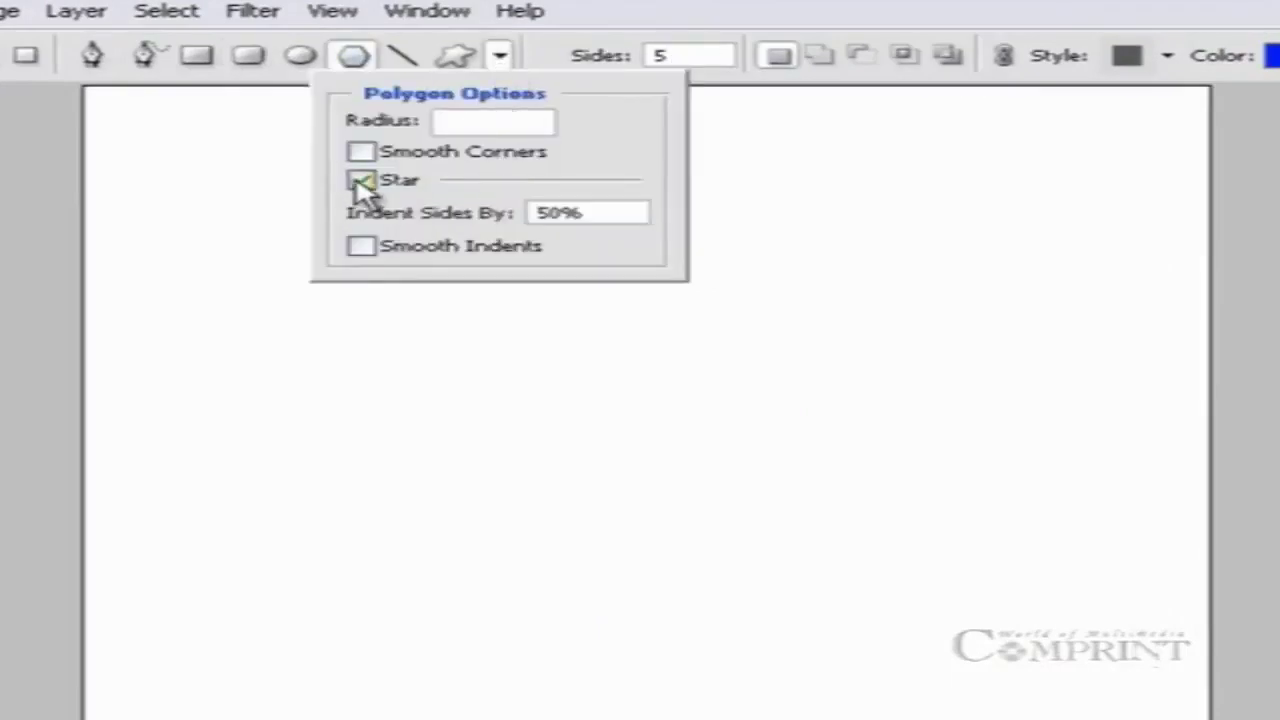
drag(350, 352, 460, 402)
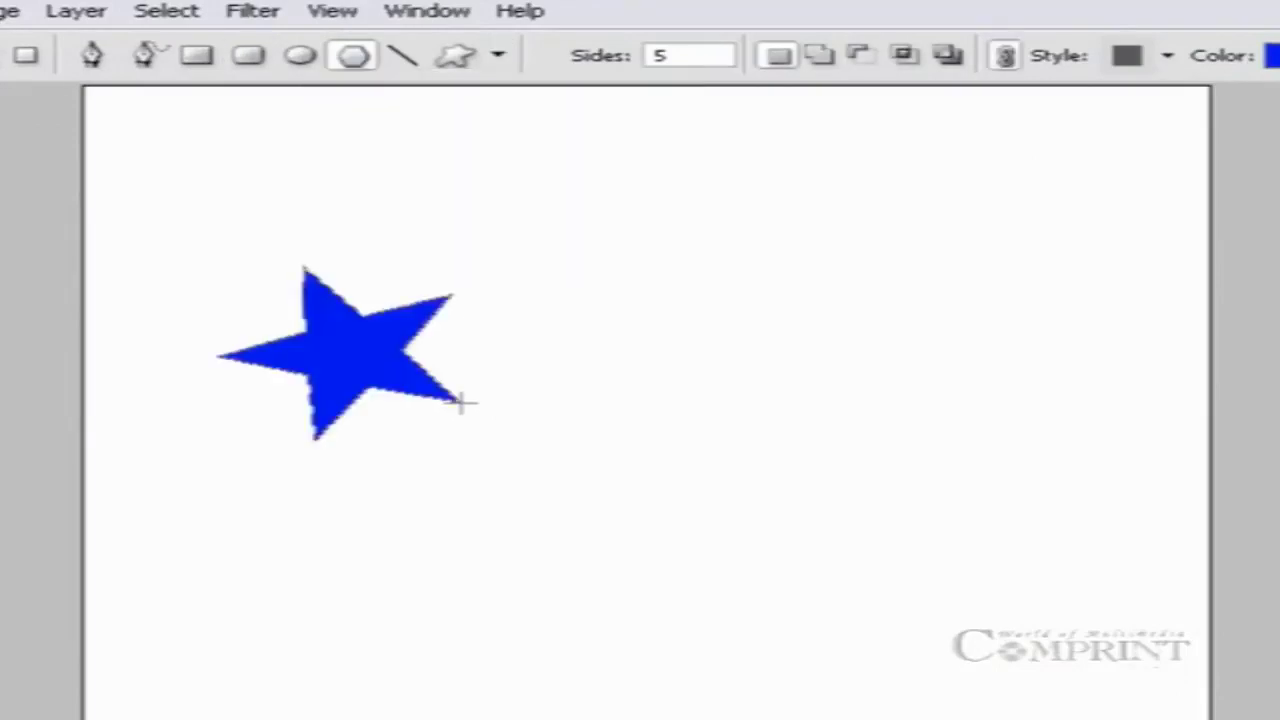
Turn on Smooth Corners and draw a rounded star beside the first.
click(499, 58)
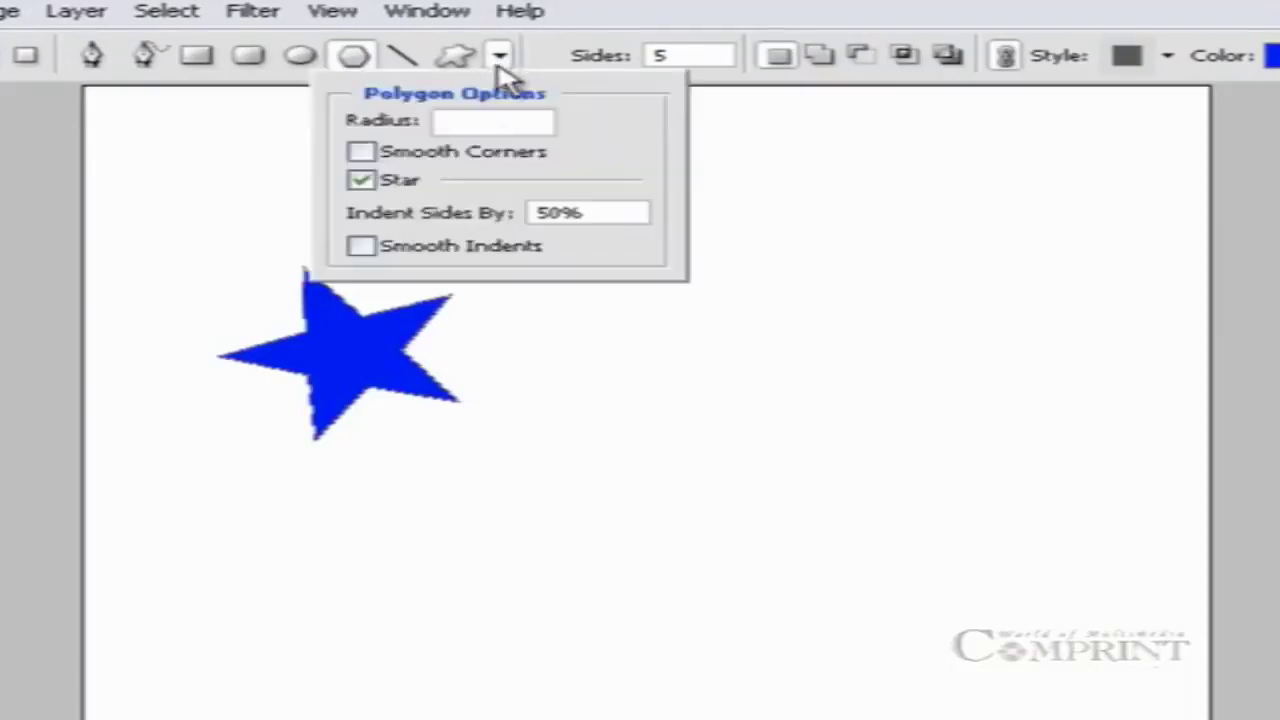
click(361, 152)
drag(593, 309, 686, 381)
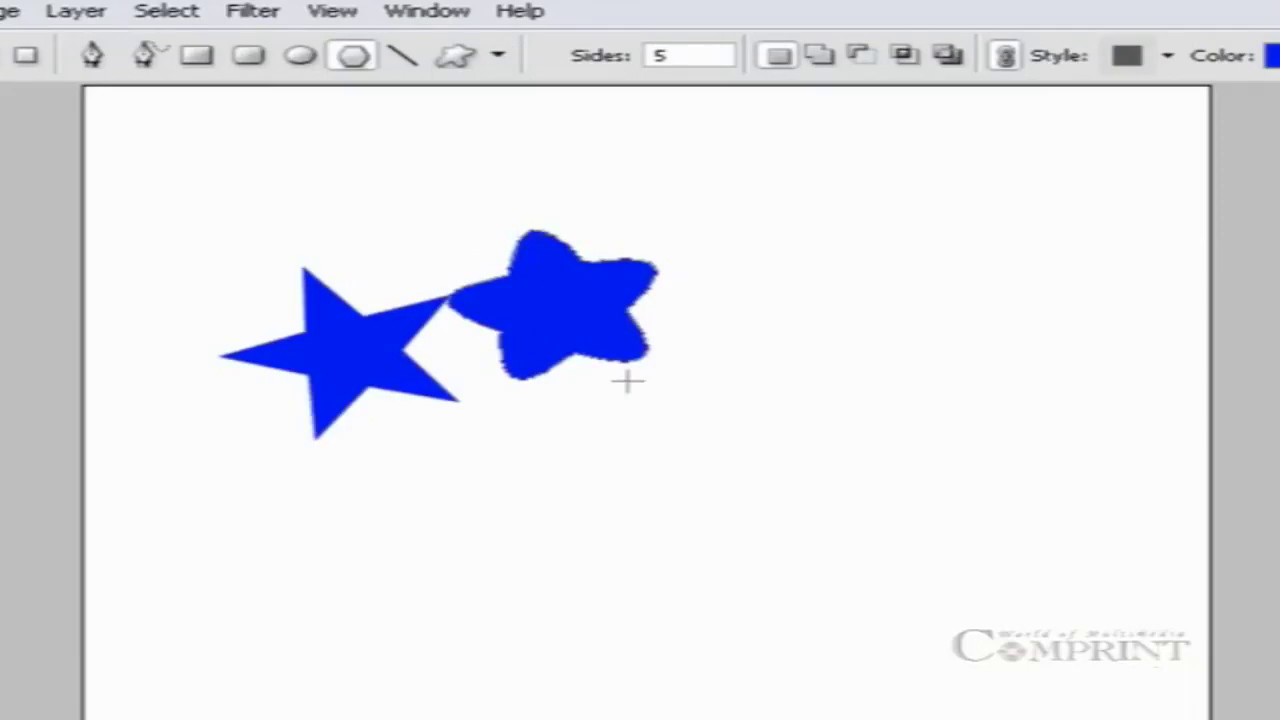
Set Indent Sides By to 70% and draw a third star at lower right.
click(499, 57)
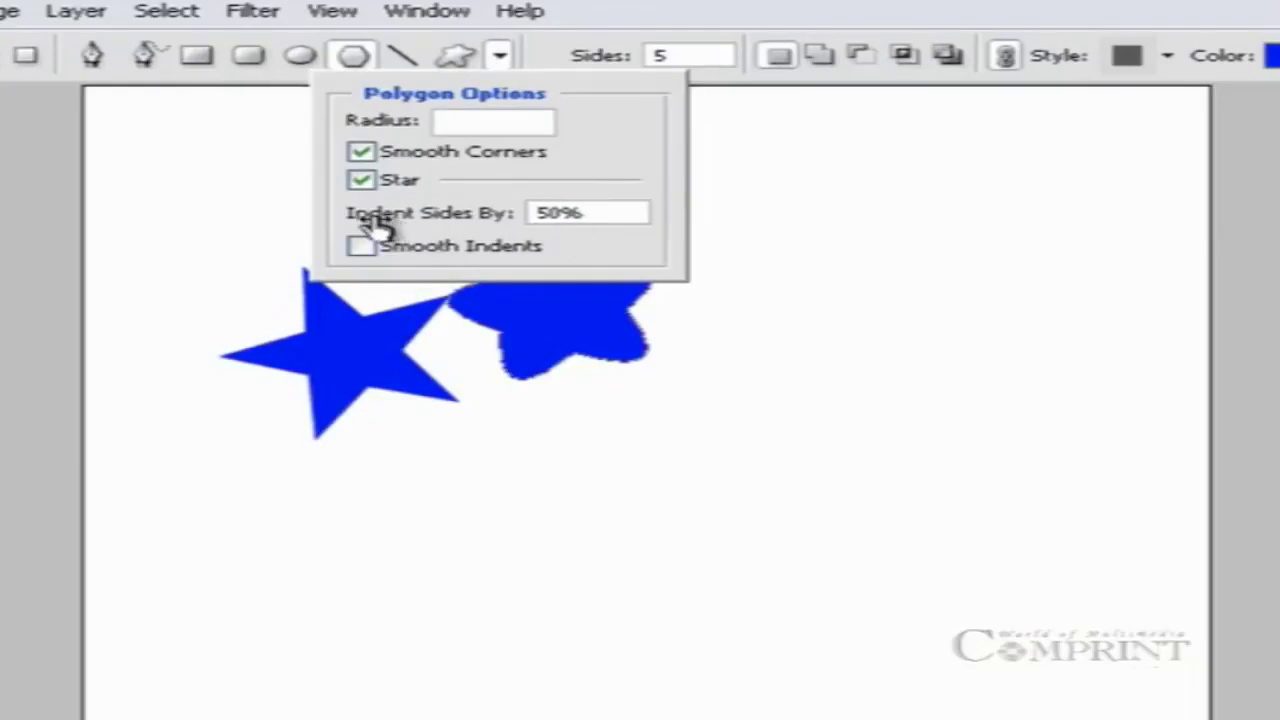
drag(595, 215, 508, 210)
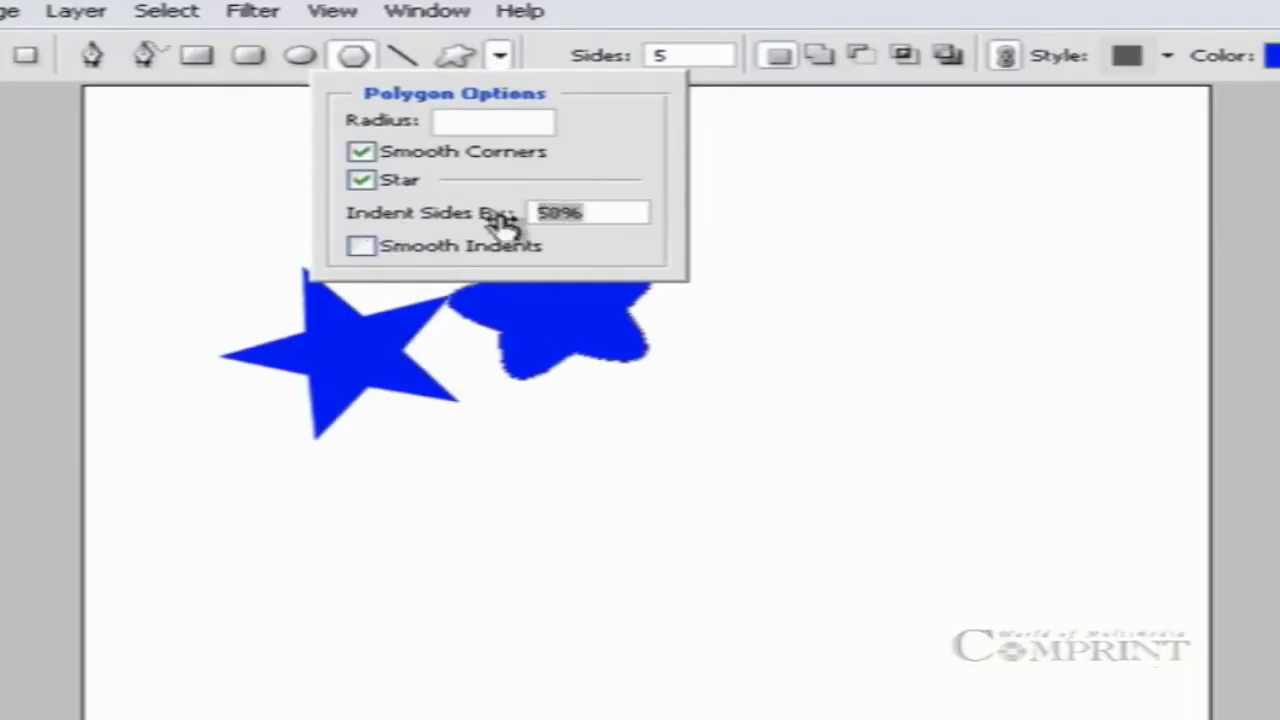
text(70)
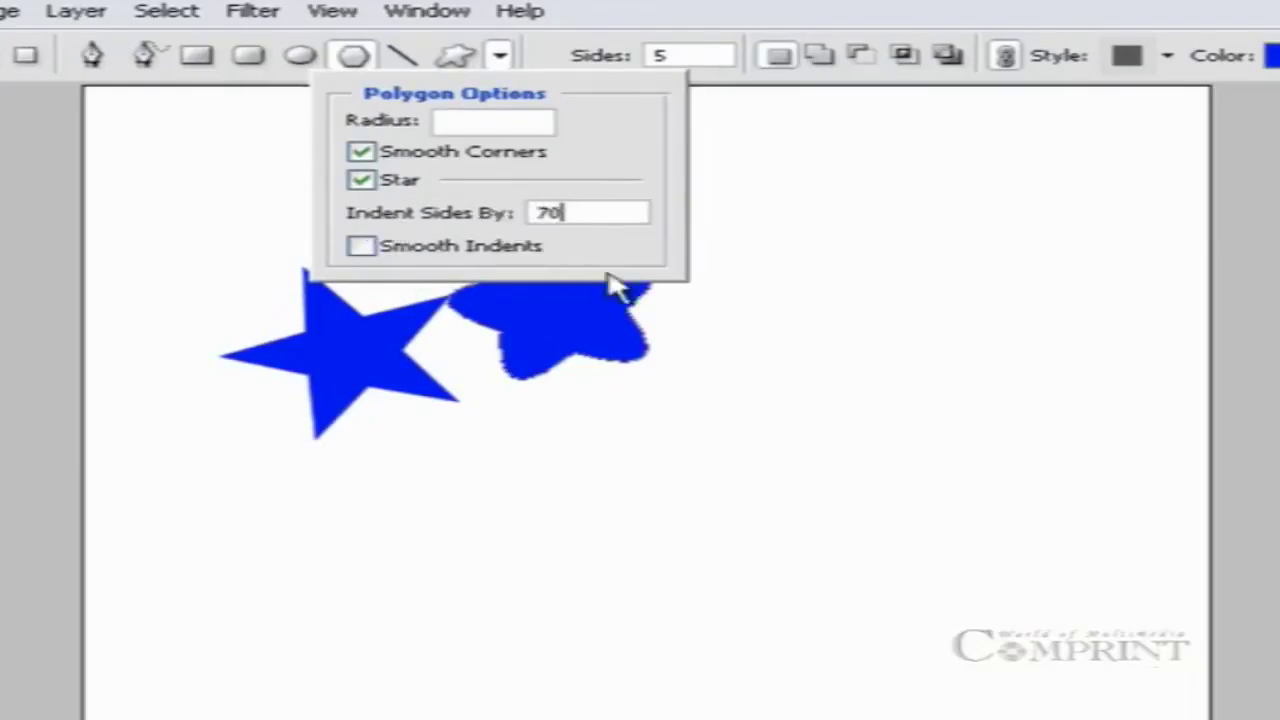
click(755, 416)
drag(755, 416, 902, 519)
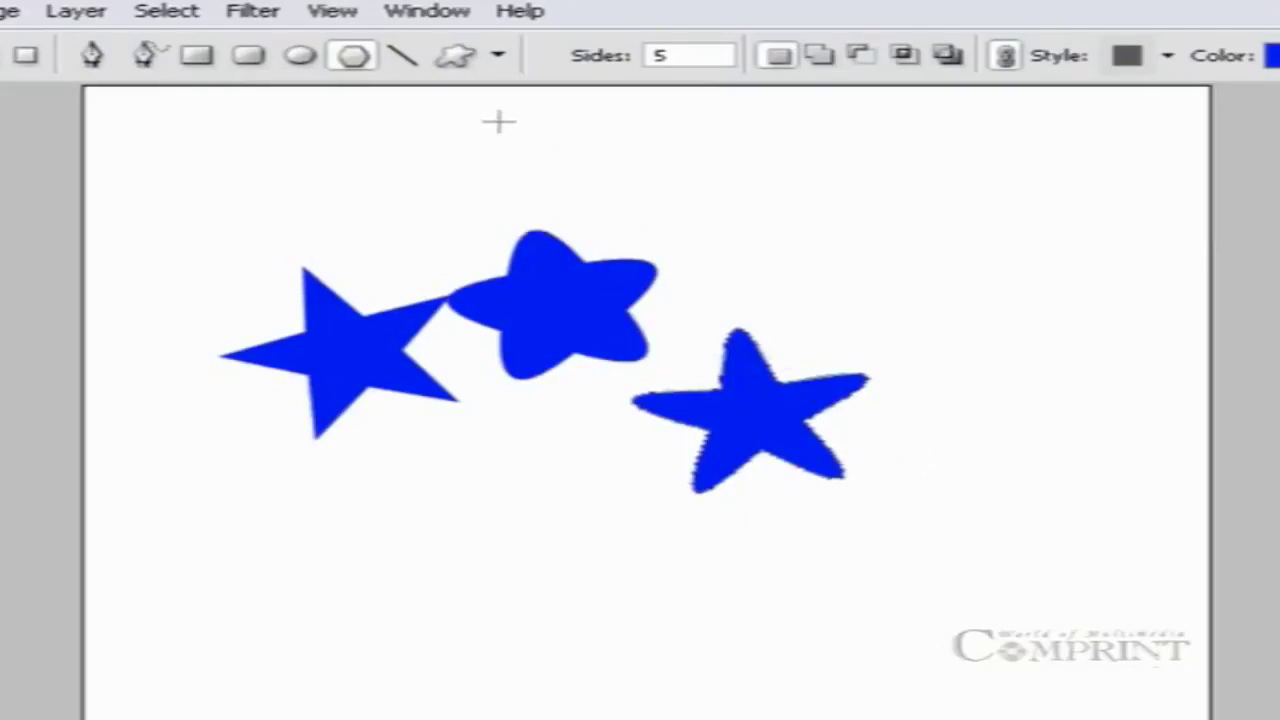
click(499, 57)
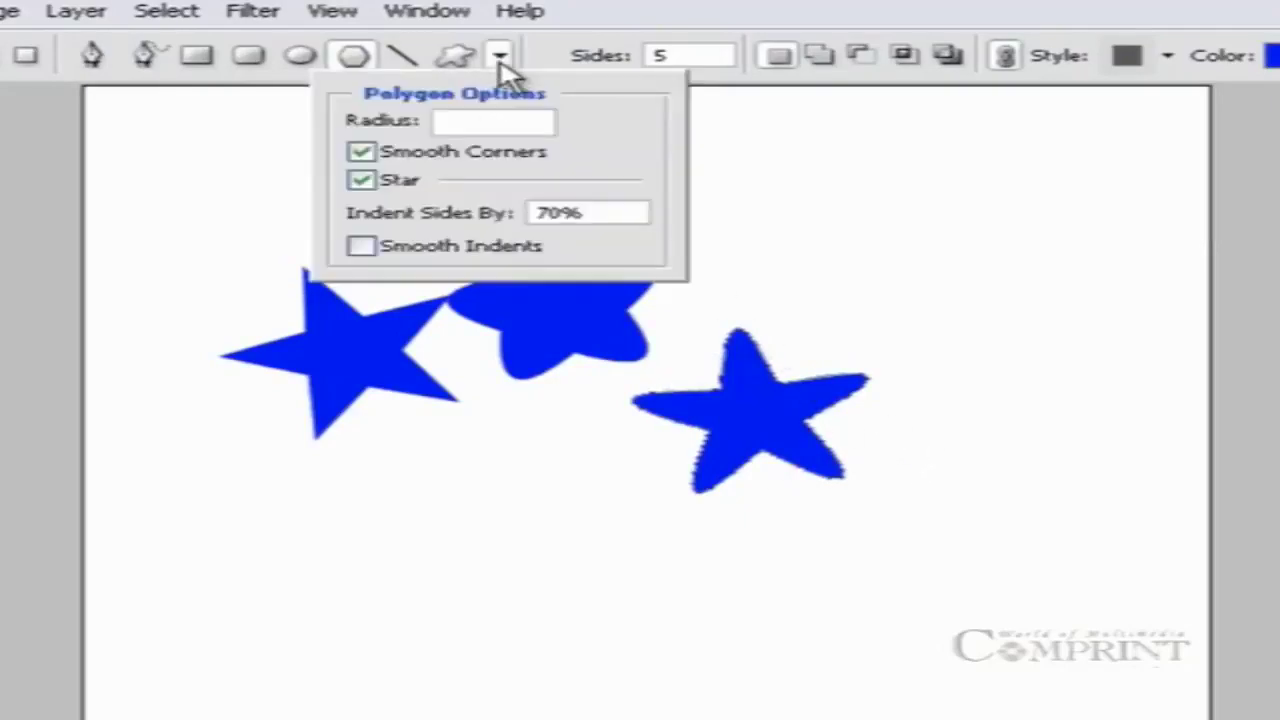
Set Sides to 6 and draw a six-pointed star, then an eight-pointed one.
click(500, 60)
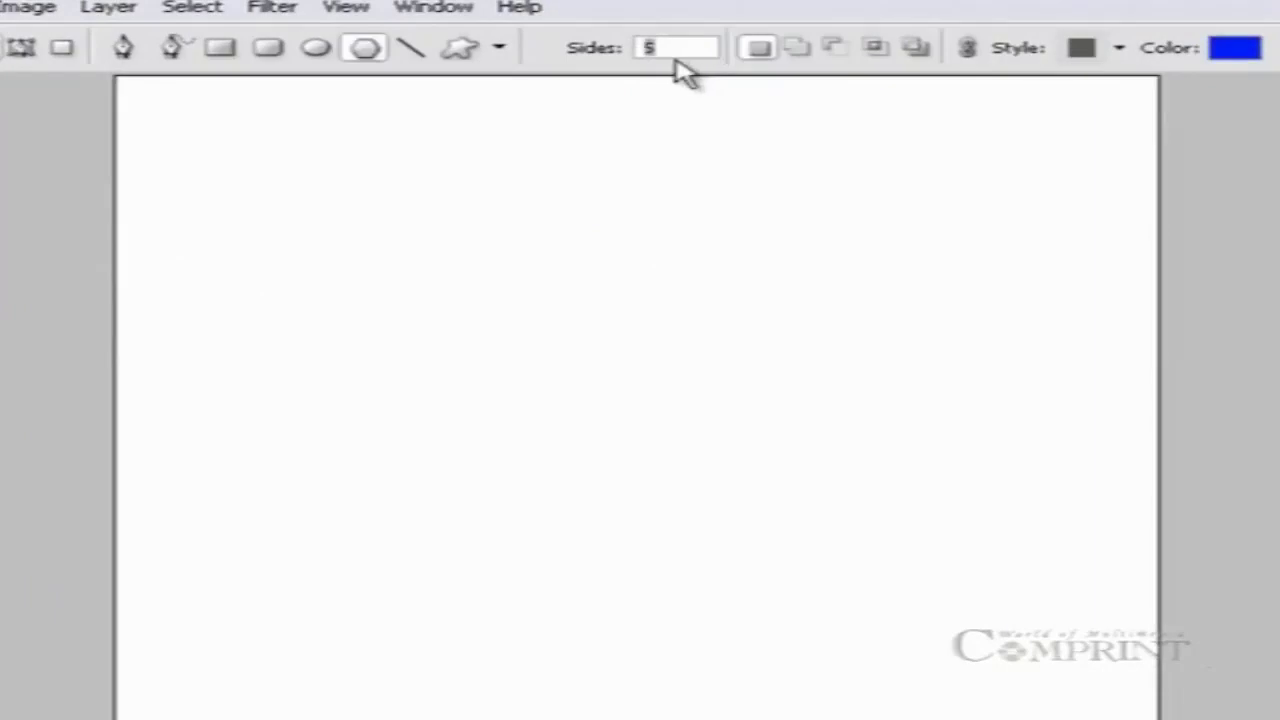
double_click(675, 57)
text(6)
drag(448, 346, 586, 394)
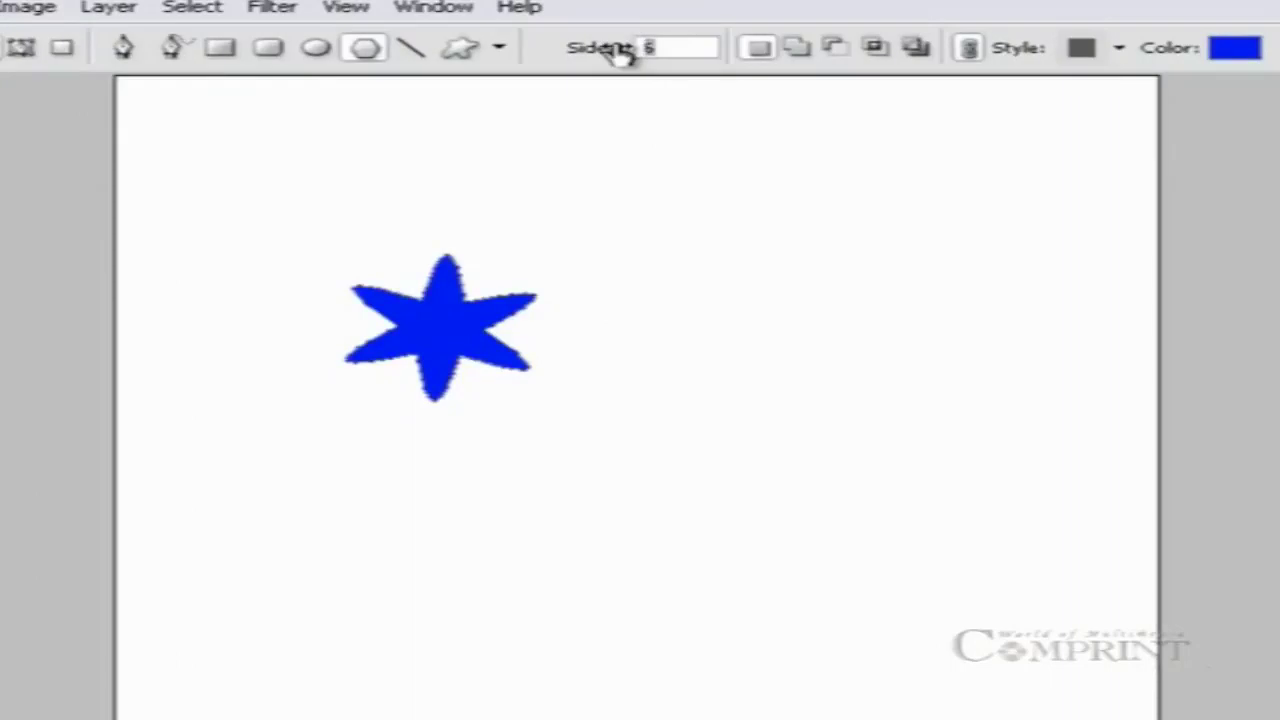
drag(743, 343, 912, 462)
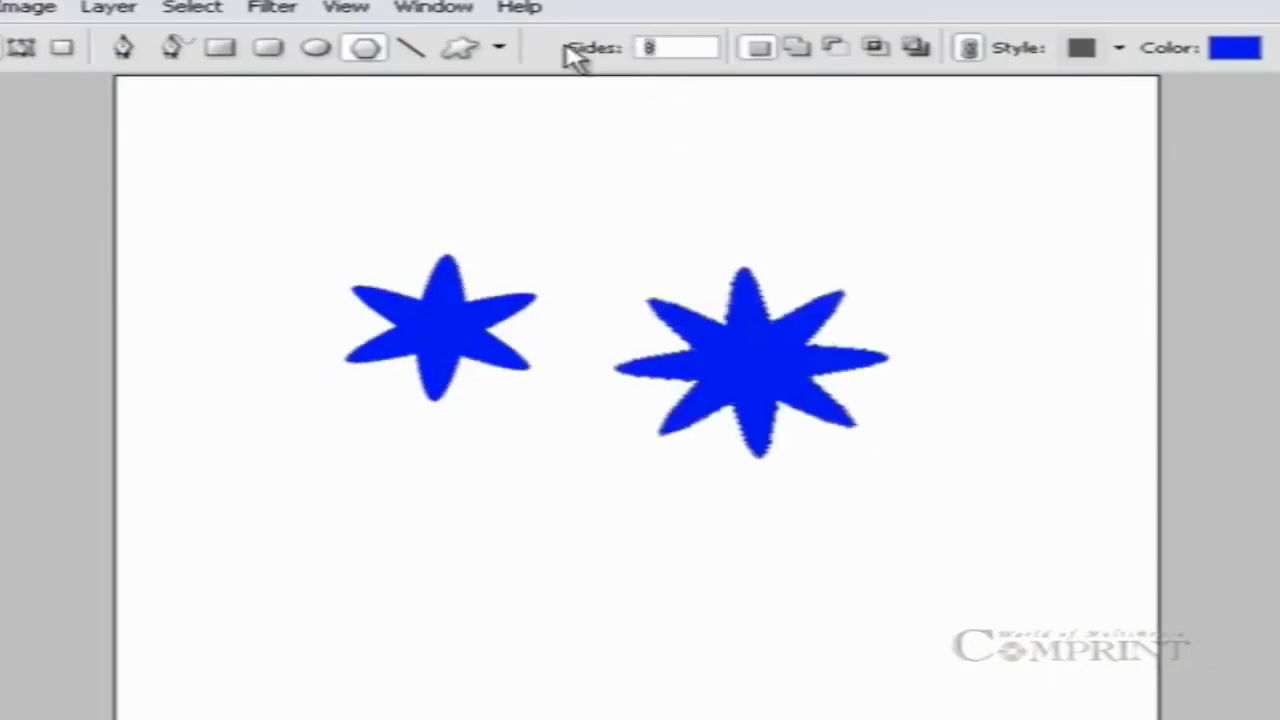
Draw rounded stars with 4, 3 and 9 points along the lower canvas.
text(4)
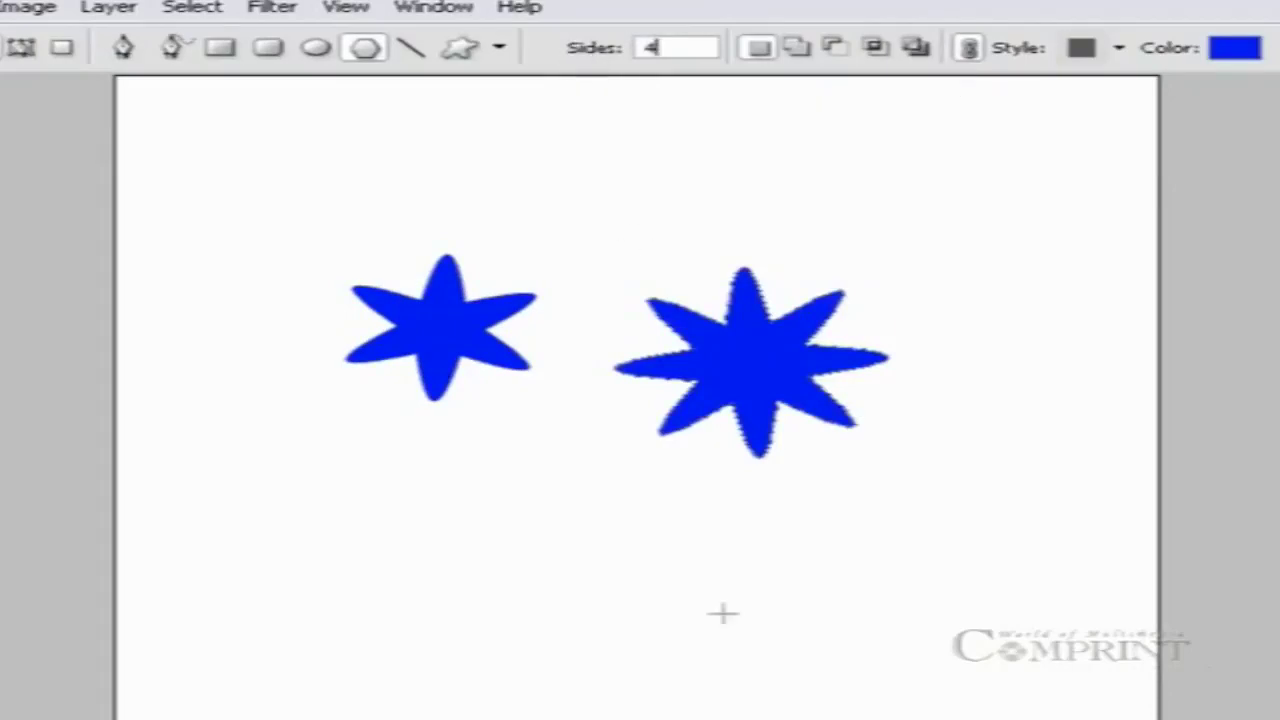
drag(406, 603, 560, 664)
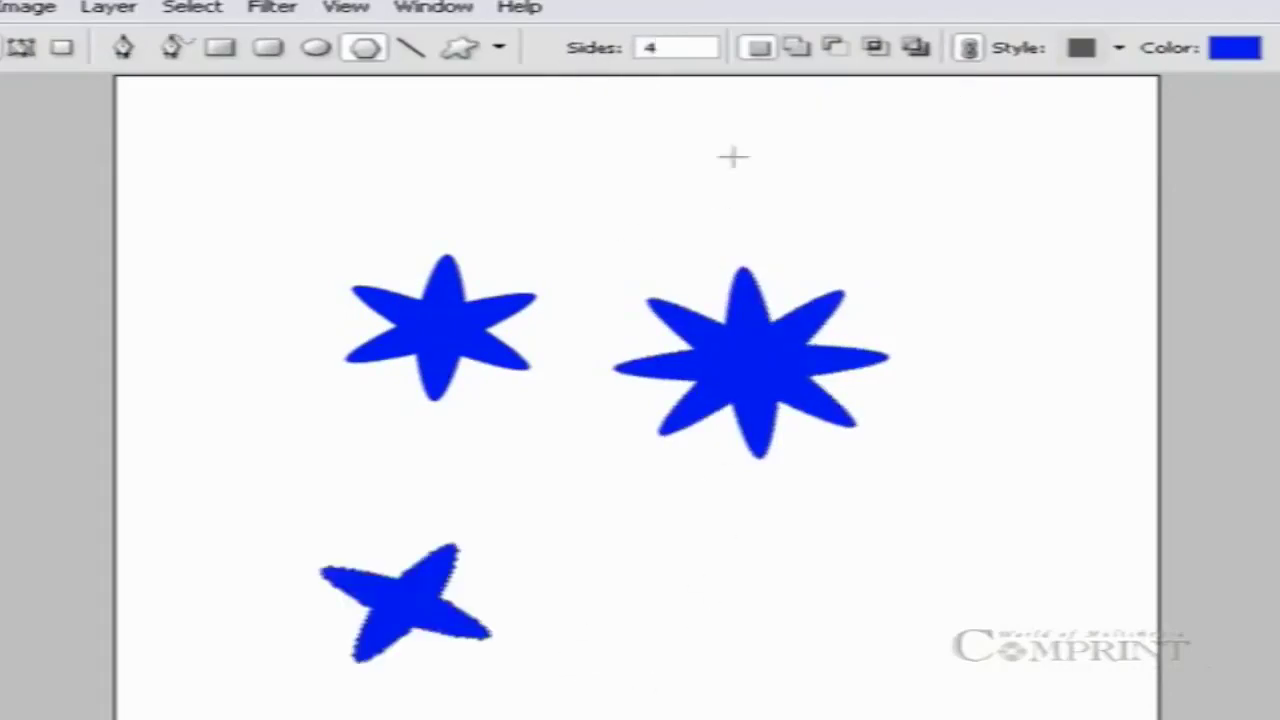
double_click(640, 47)
text(3)
drag(618, 556, 752, 655)
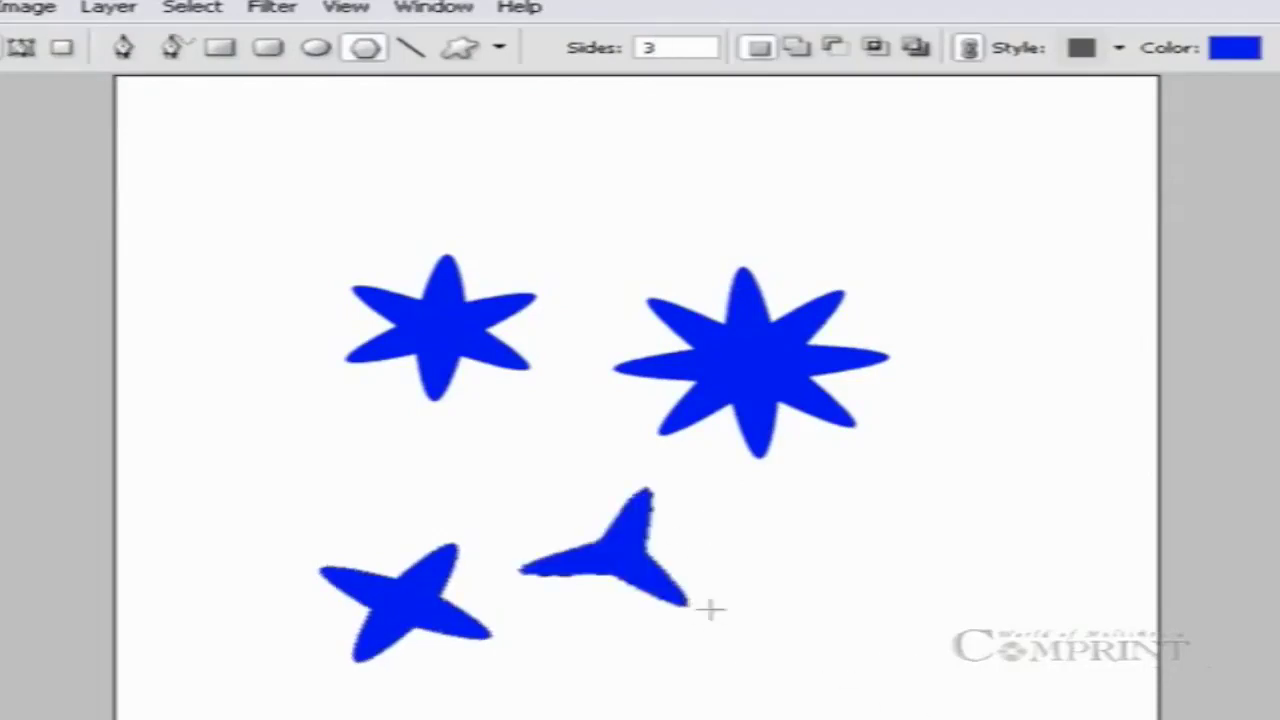
double_click(660, 47)
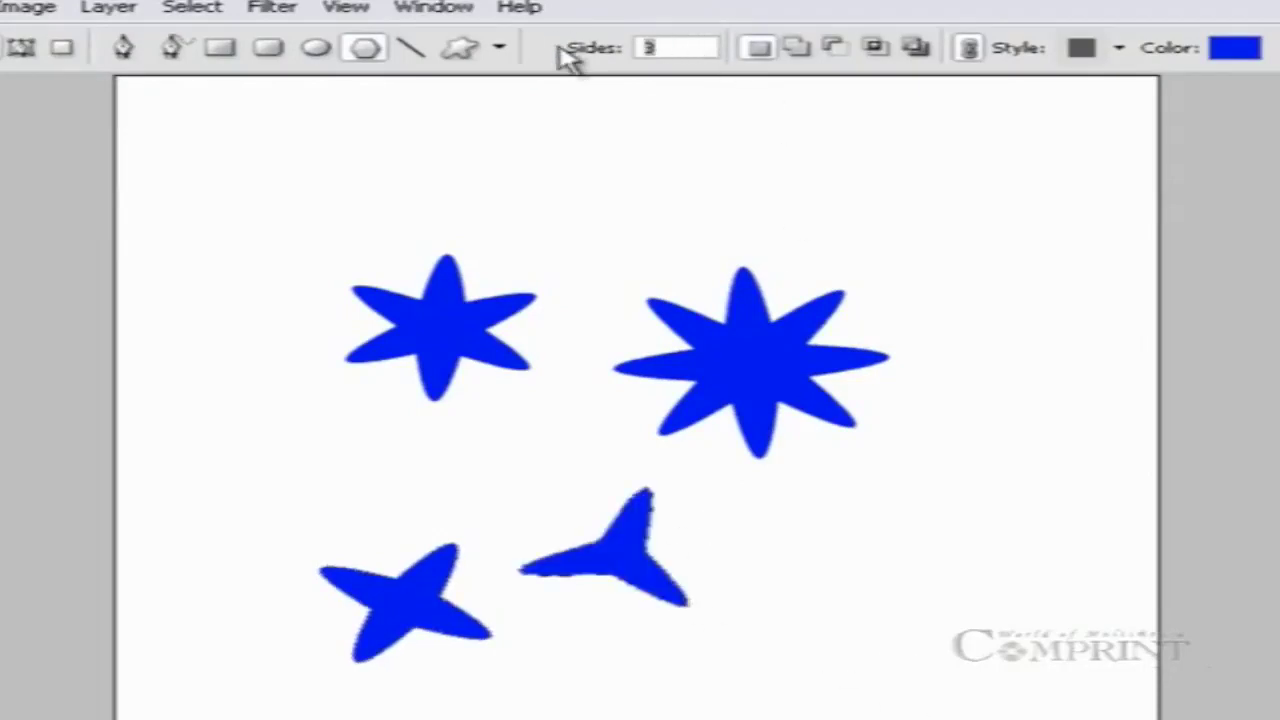
text(9)
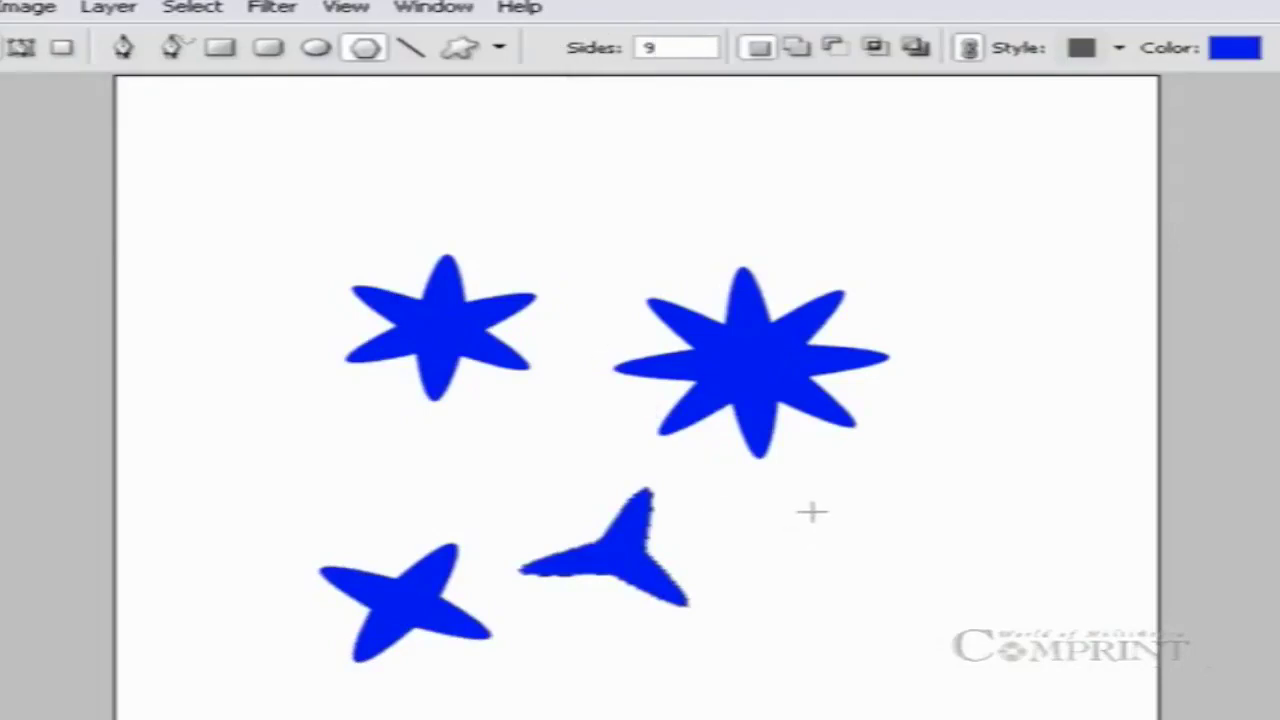
drag(812, 512, 941, 596)
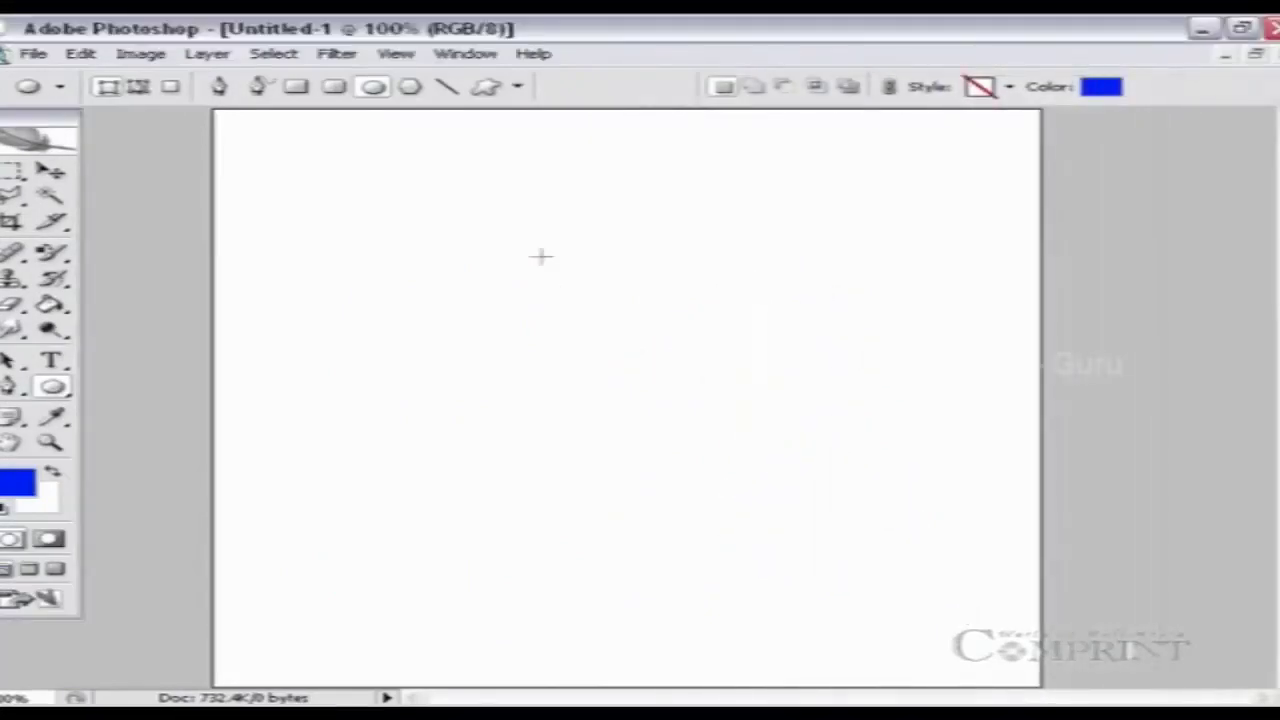
With the Line tool and Start/End arrowheads, draw horizontal and vertical double-headed arrows.
click(449, 88)
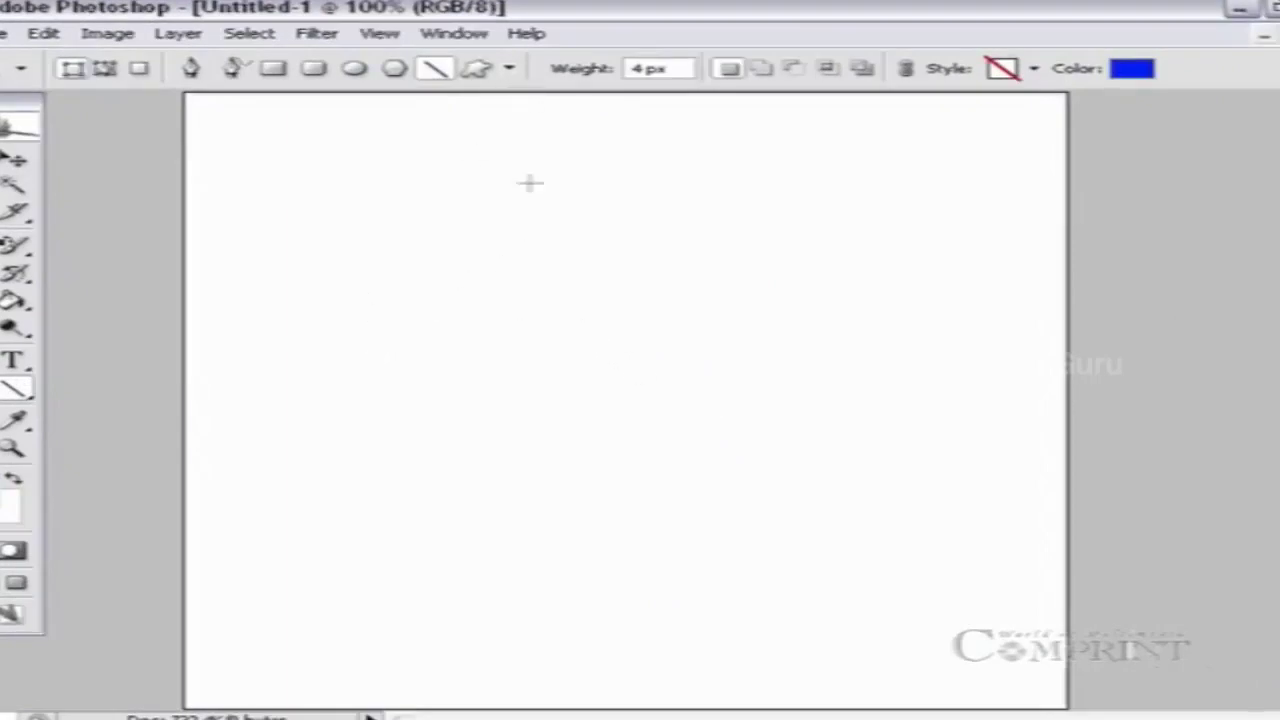
click(509, 68)
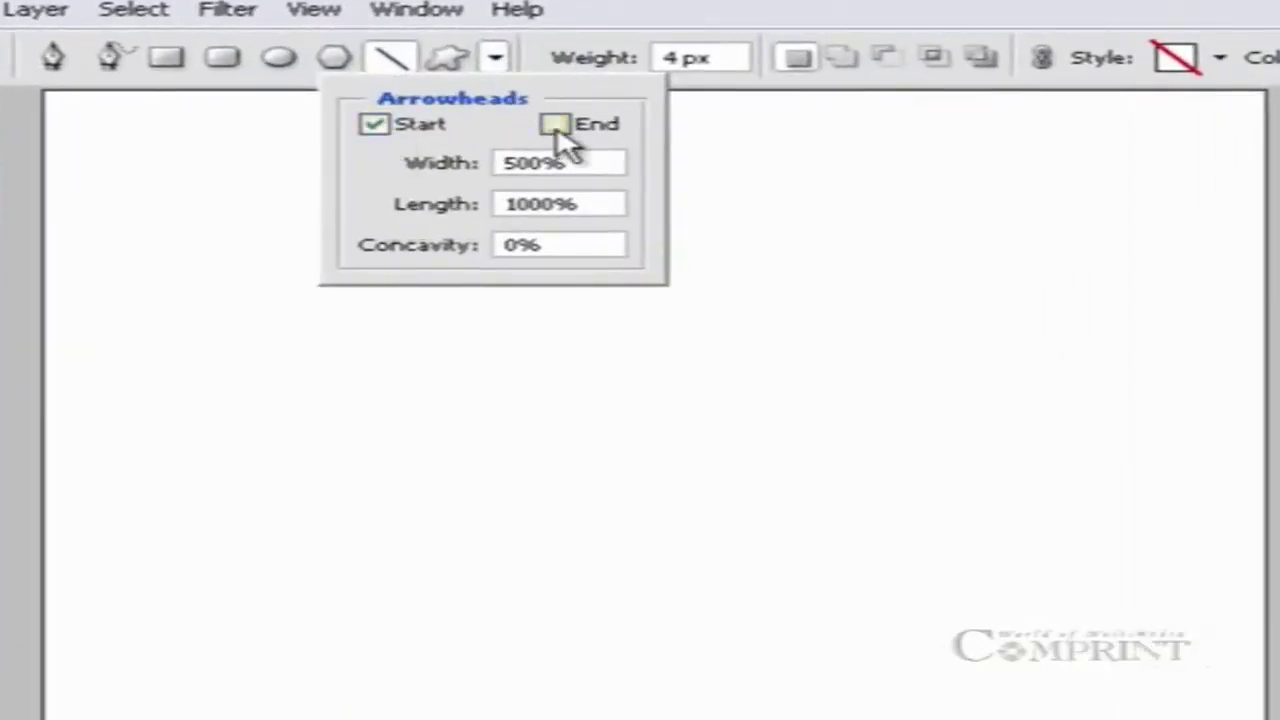
click(236, 340)
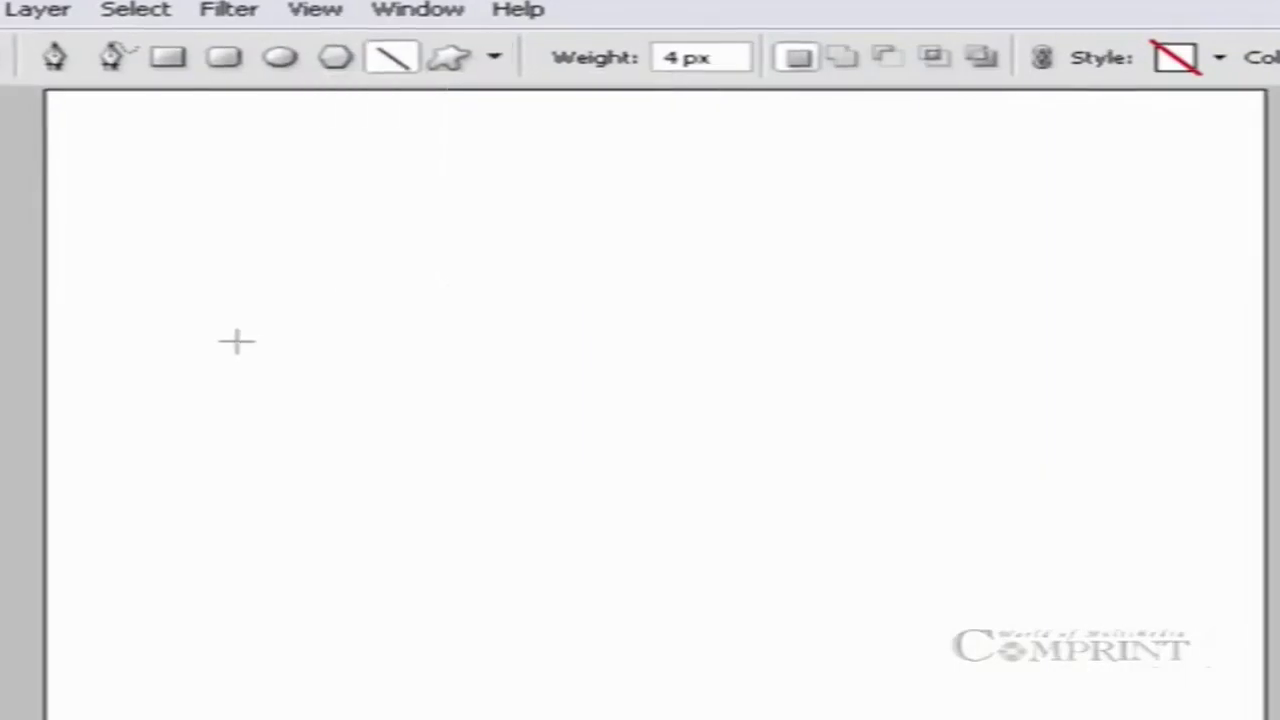
drag(236, 340, 938, 362)
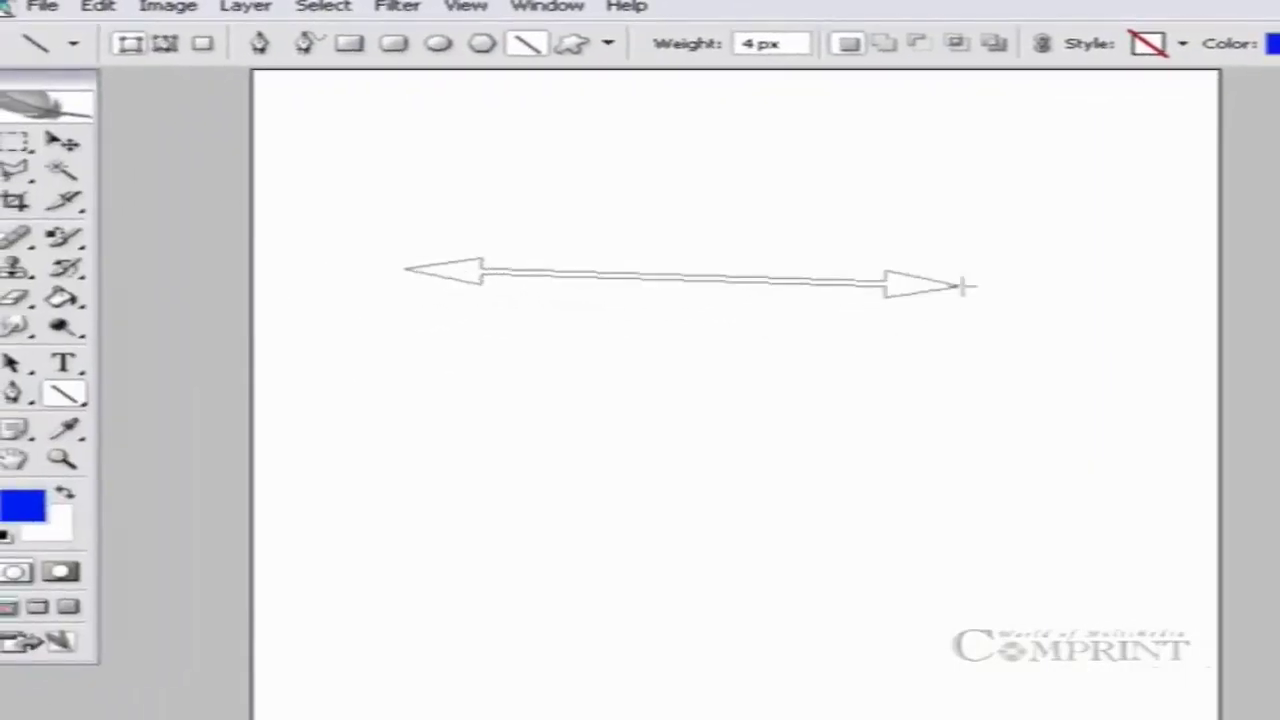
drag(962, 287, 1036, 266)
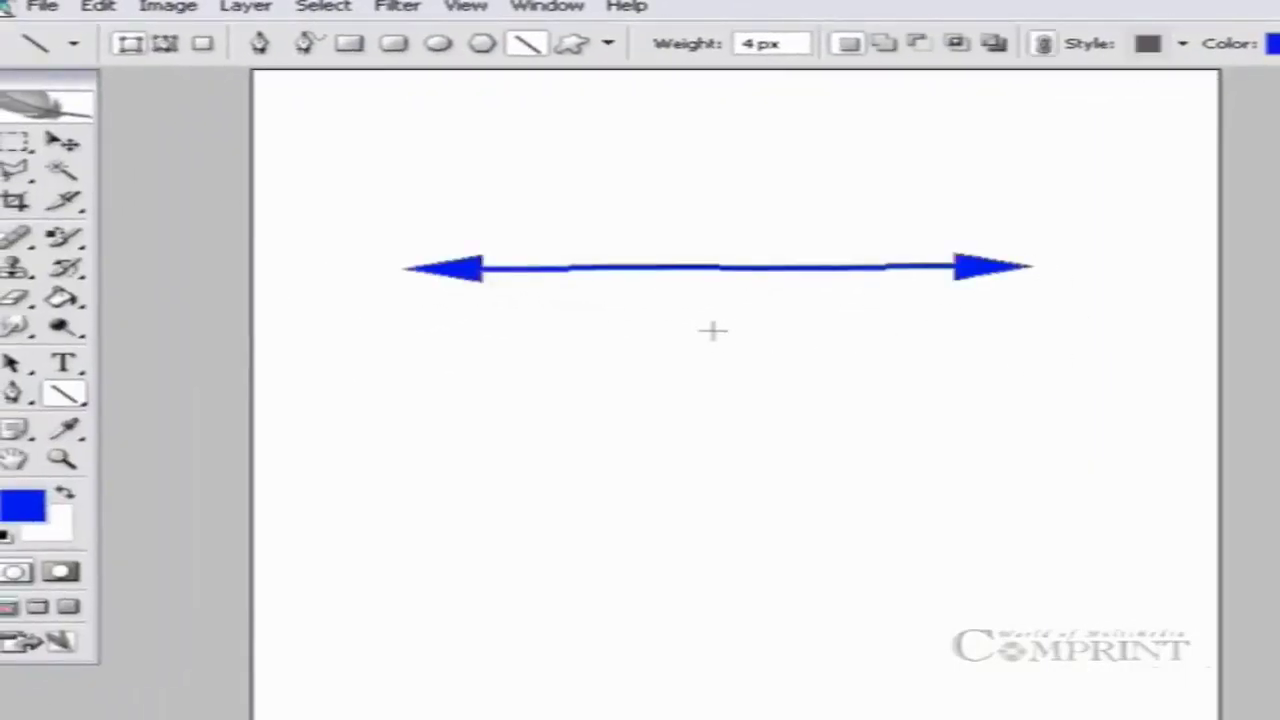
drag(726, 312, 716, 677)
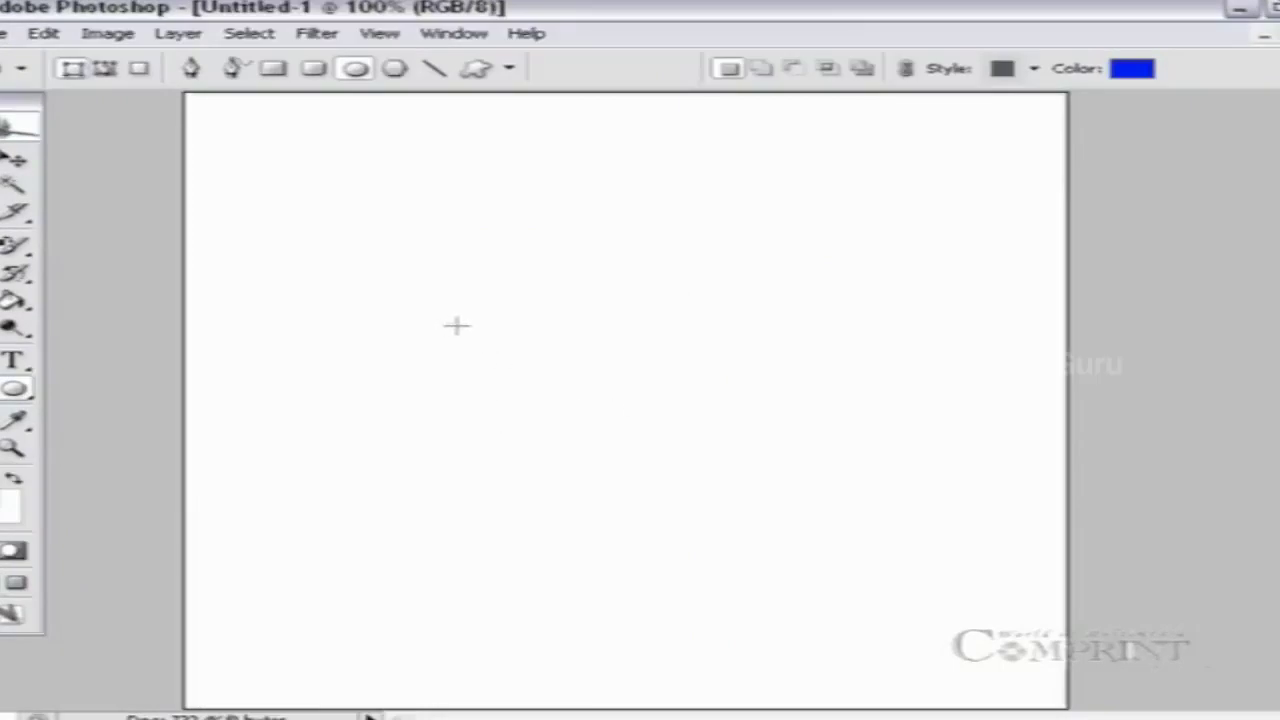
Draw a big circle and add three overlapping circles to form one combined shape.
drag(456, 325, 748, 497)
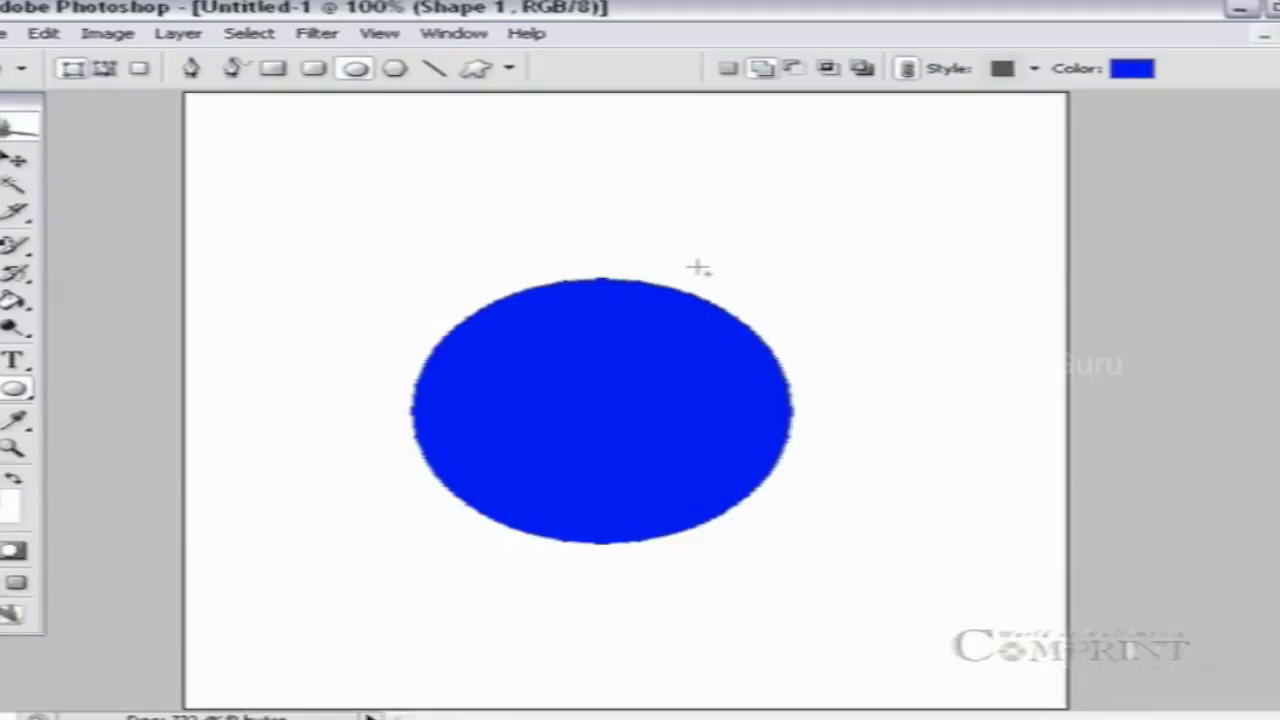
drag(660, 250, 886, 353)
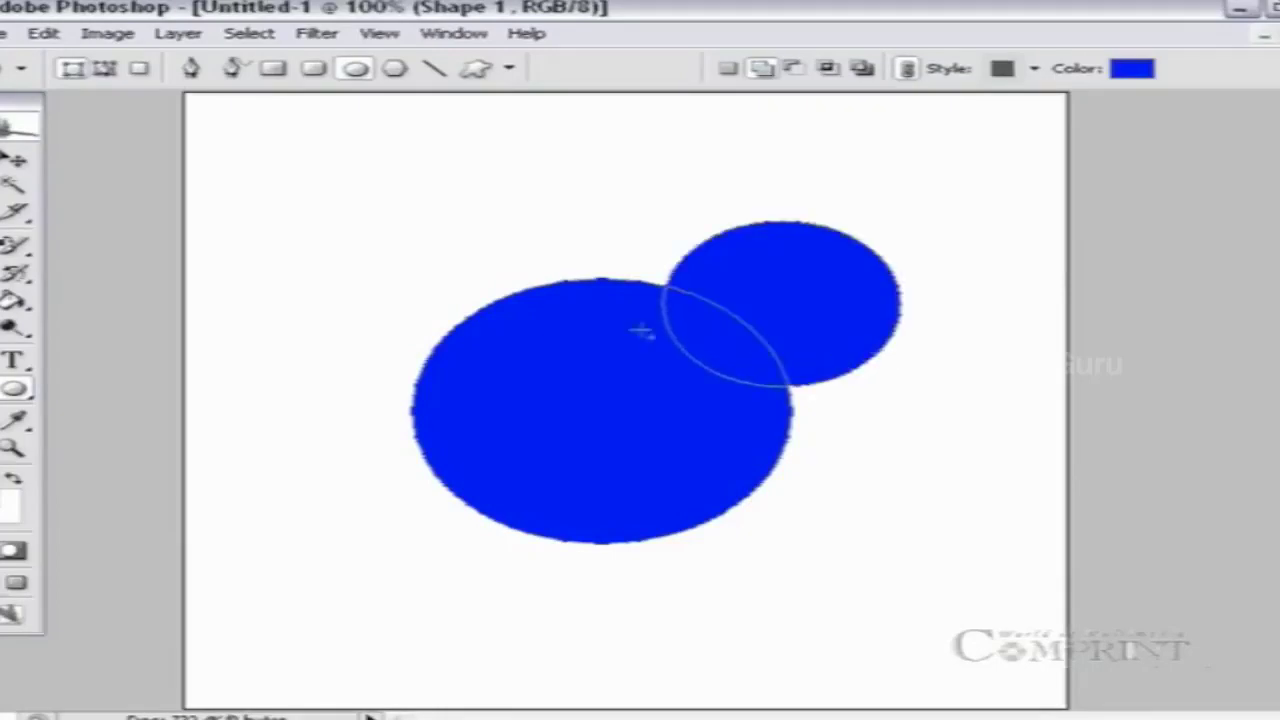
drag(300, 255, 512, 352)
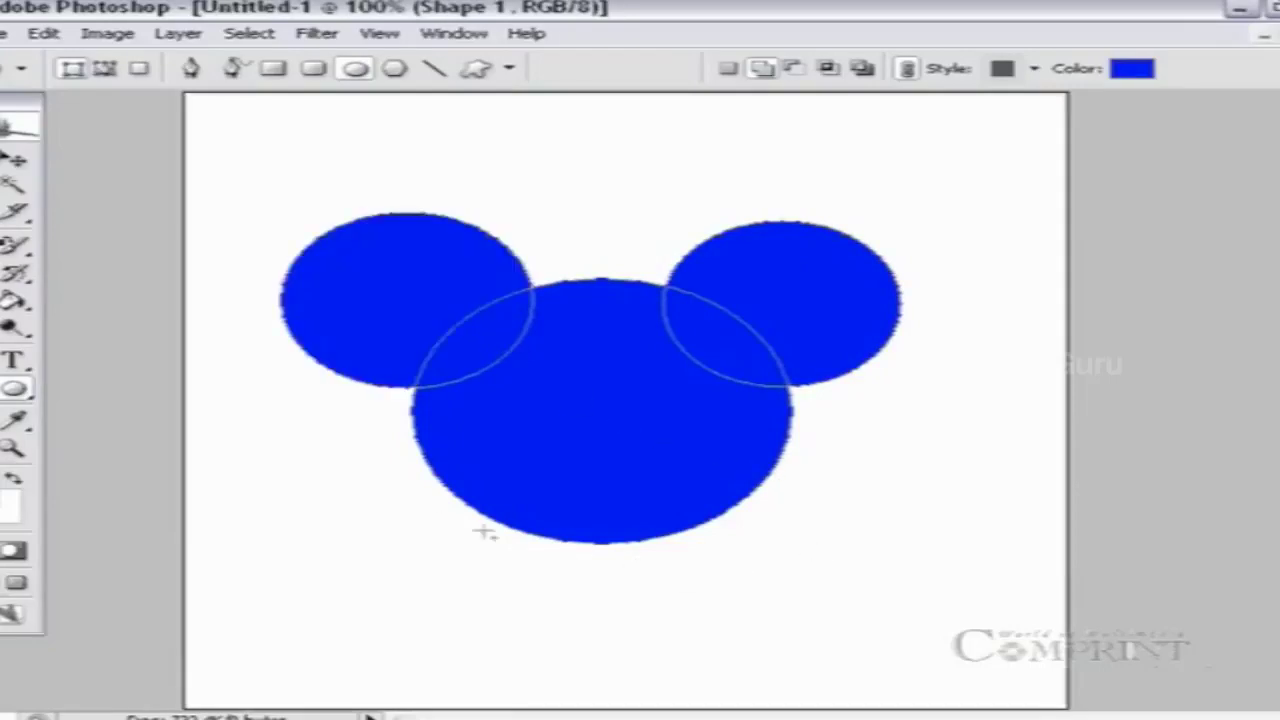
drag(738, 688, 434, 500)
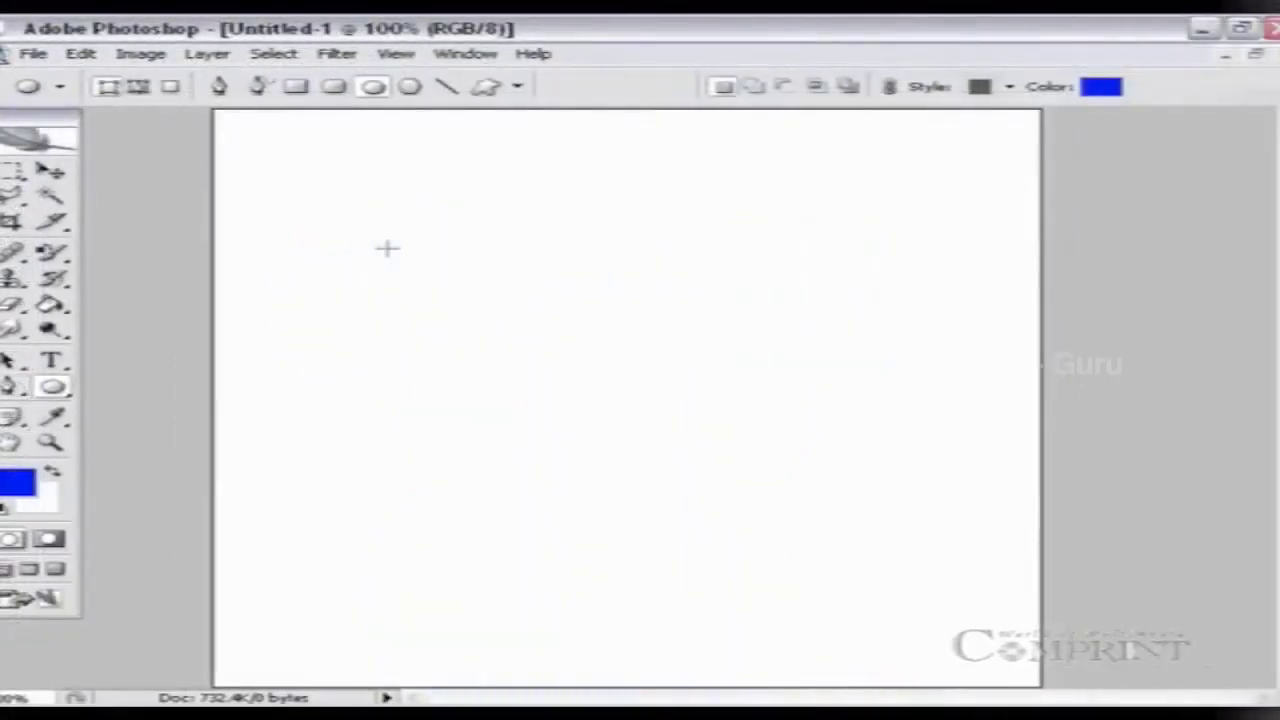
Draw a large blue circle, then subtract two eye holes and a hole below them.
drag(386, 249, 840, 530)
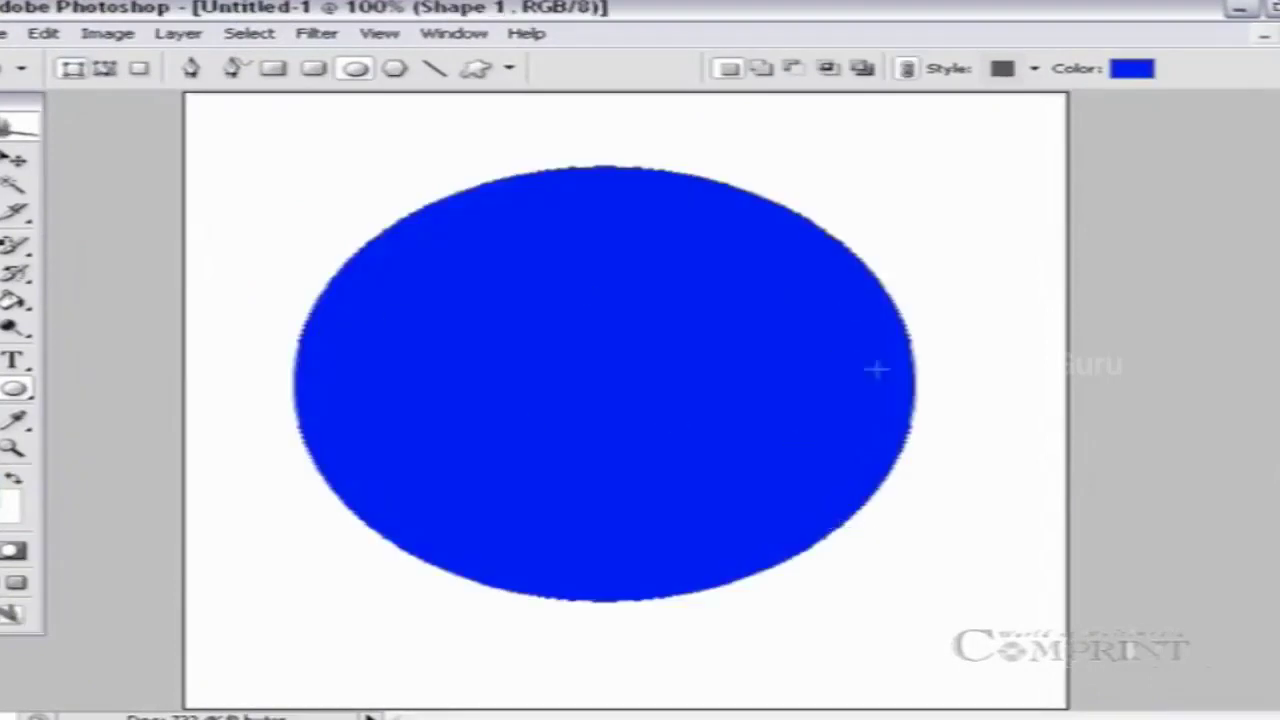
click(797, 72)
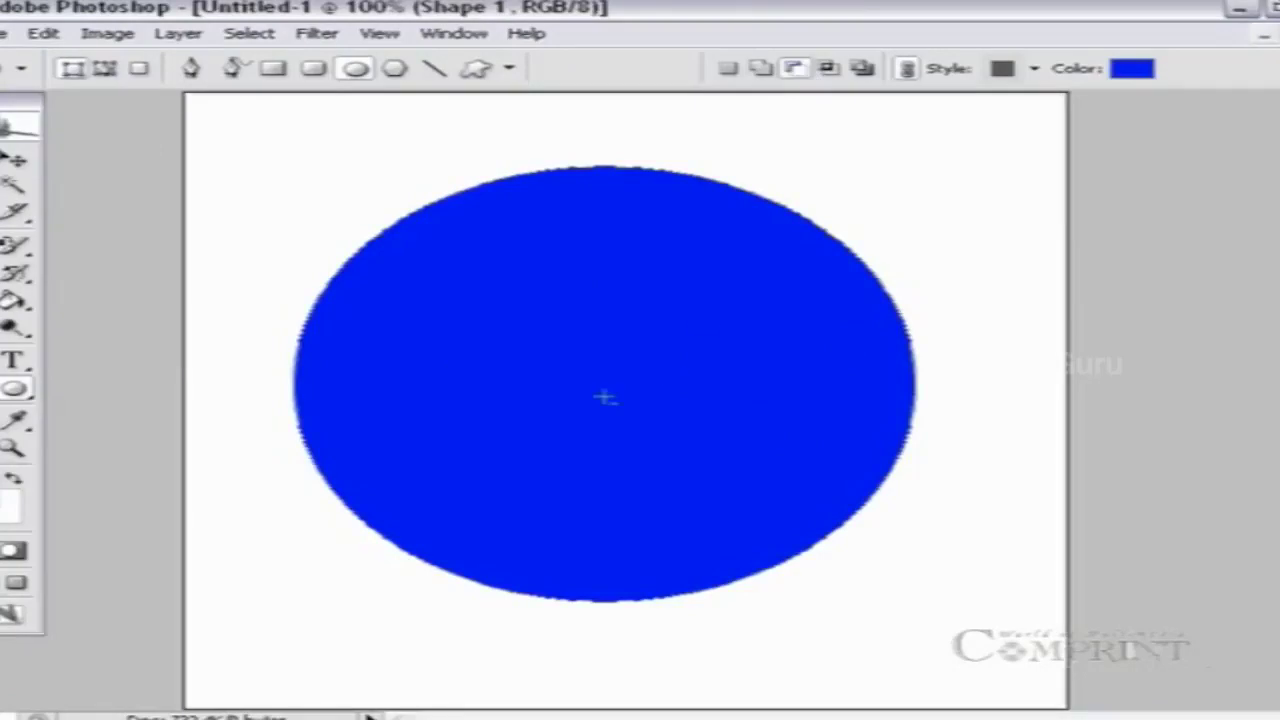
drag(440, 291, 540, 344)
drag(666, 280, 777, 355)
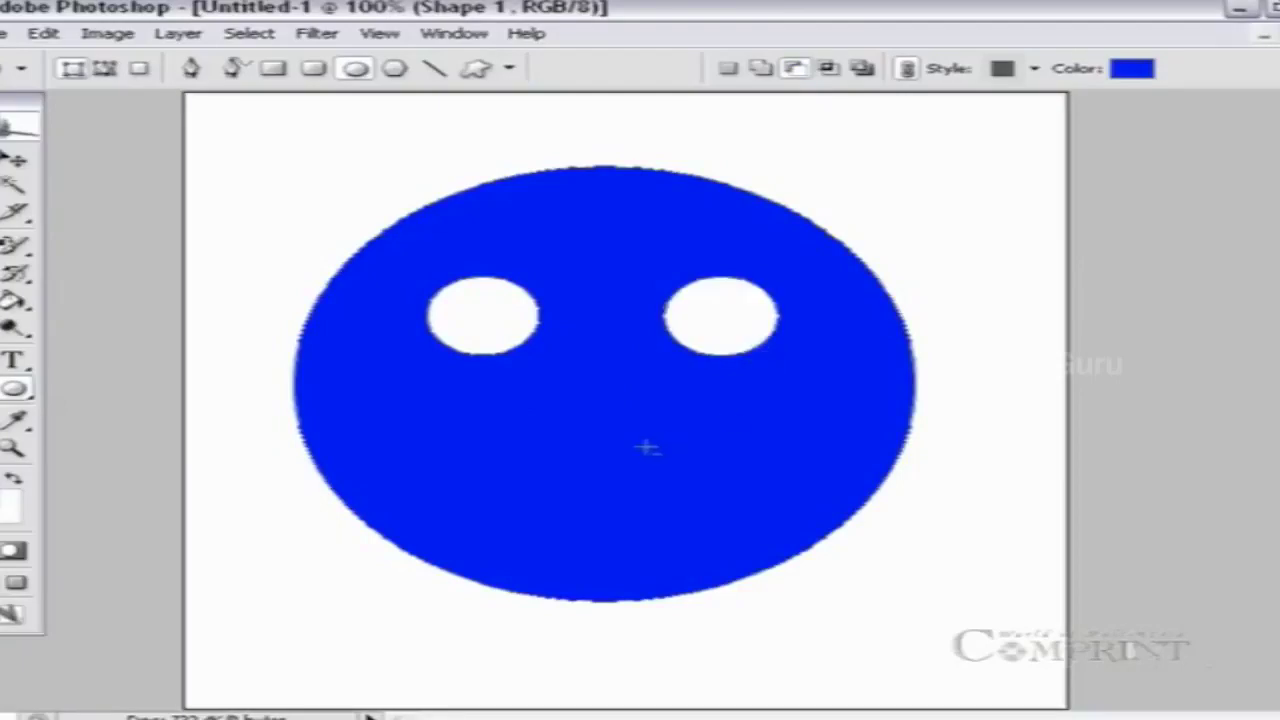
drag(585, 366, 625, 508)
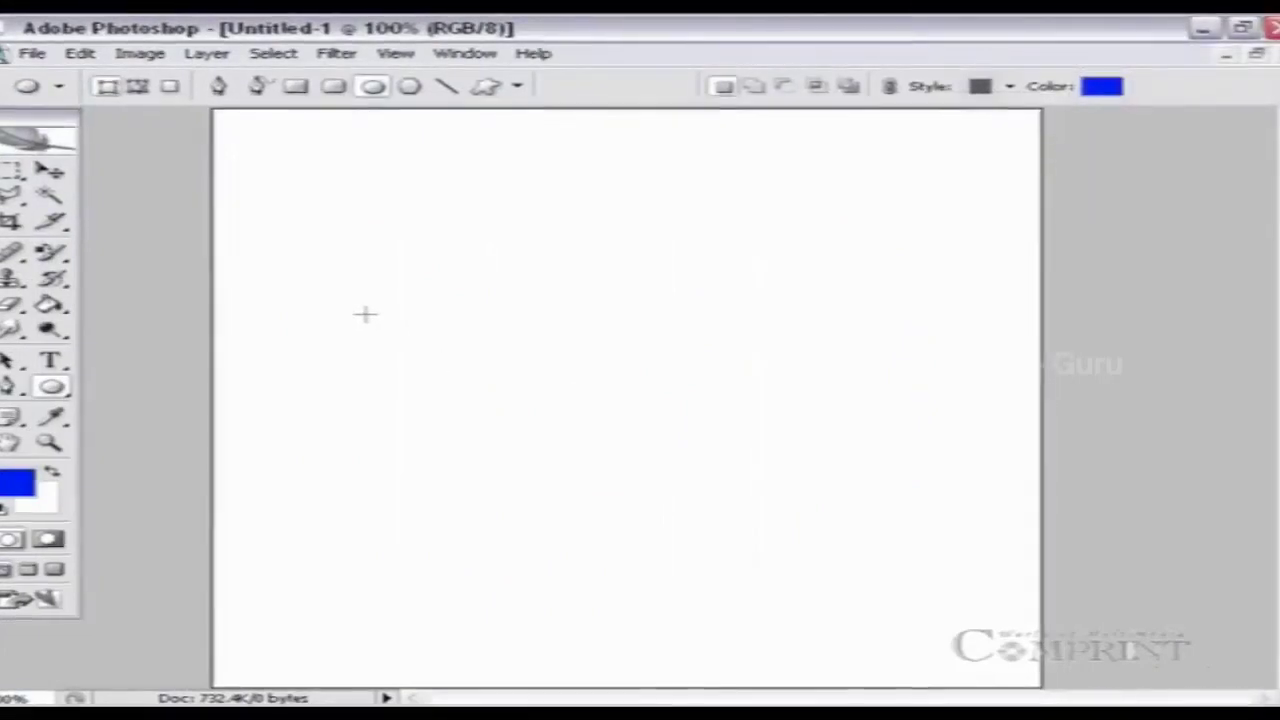
Draw a blue circle on the left and overlap a second circle to keep only the shared area.
drag(364, 314, 630, 492)
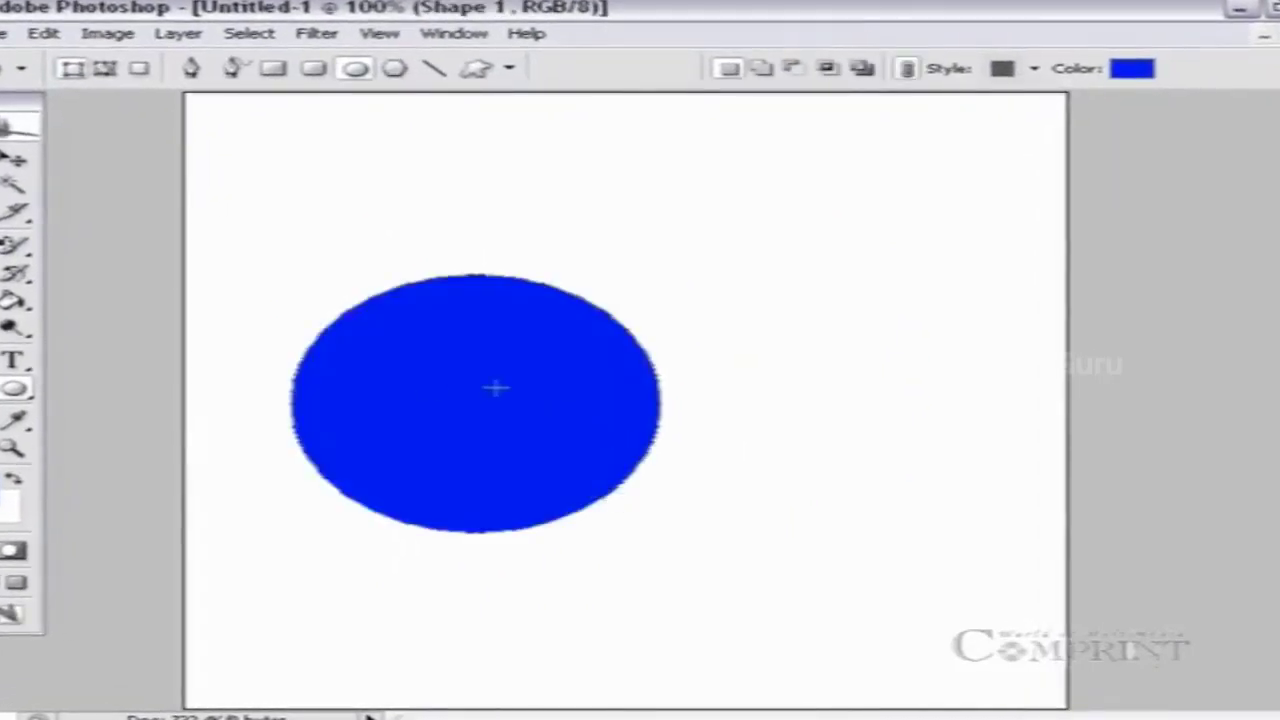
click(828, 68)
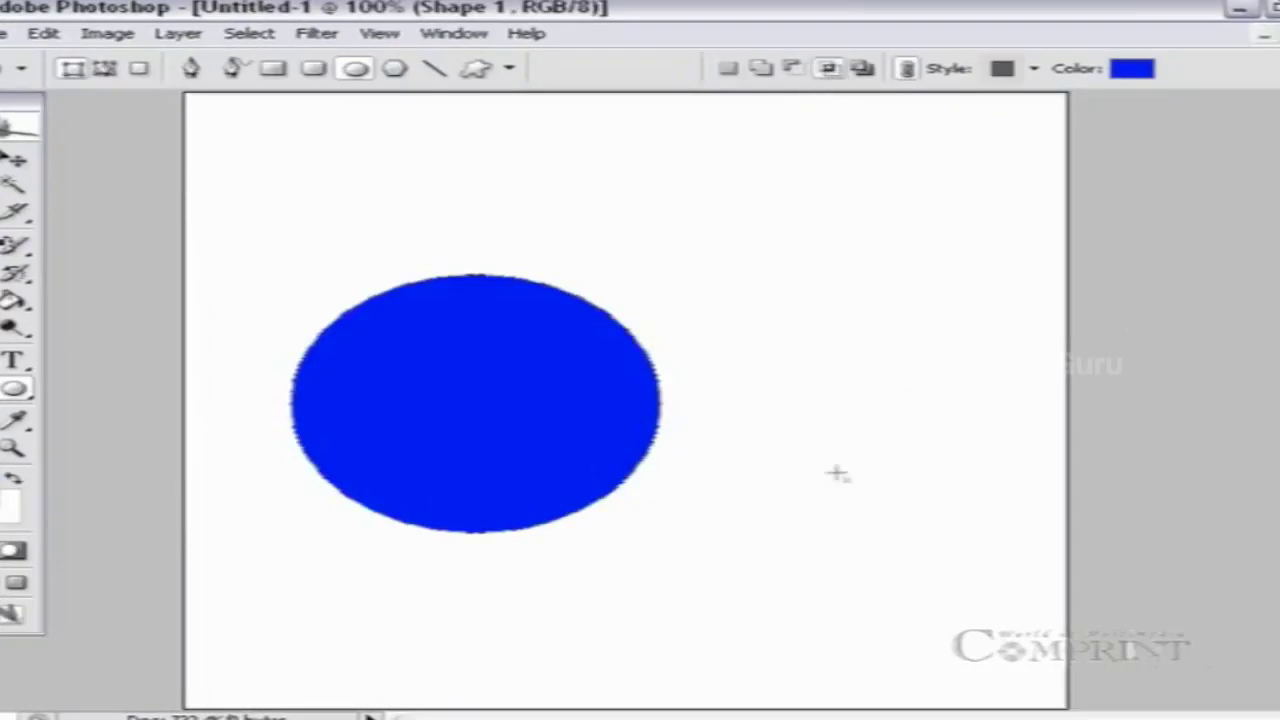
drag(780, 528, 614, 283)
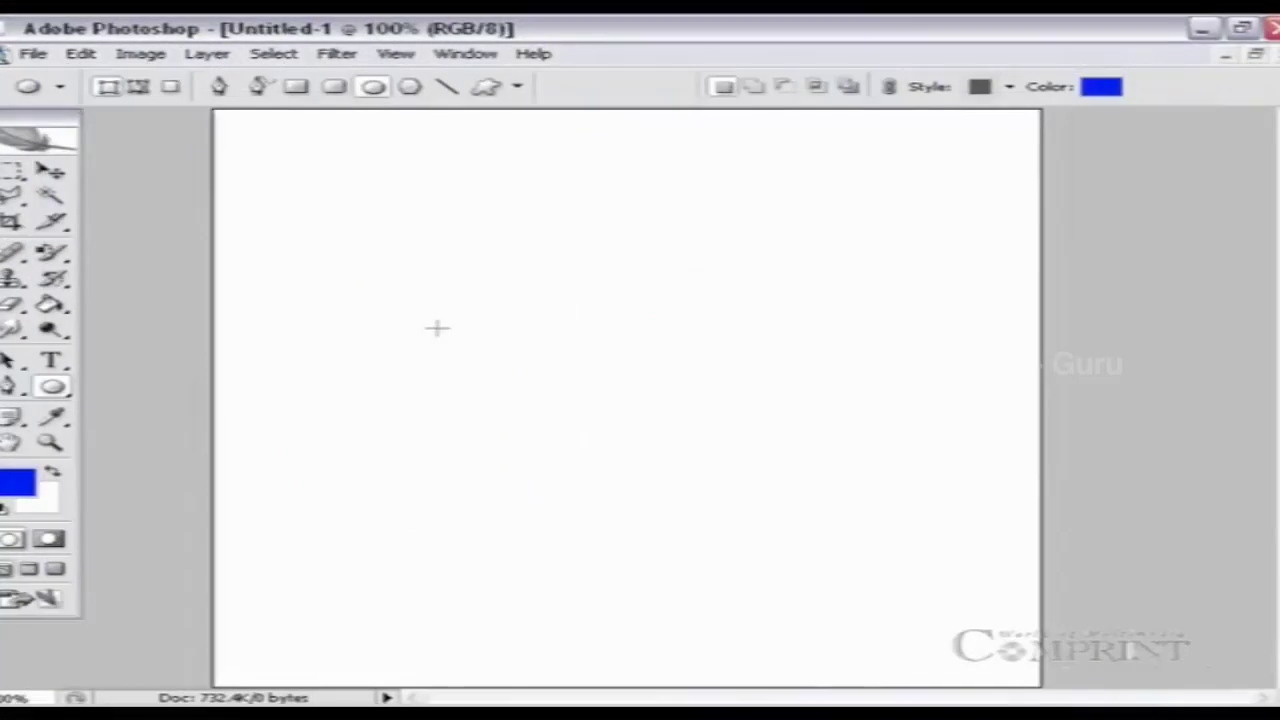
Draw a large centre circle and overlap a second one with Exclude overlapping shape areas.
drag(400, 290, 788, 524)
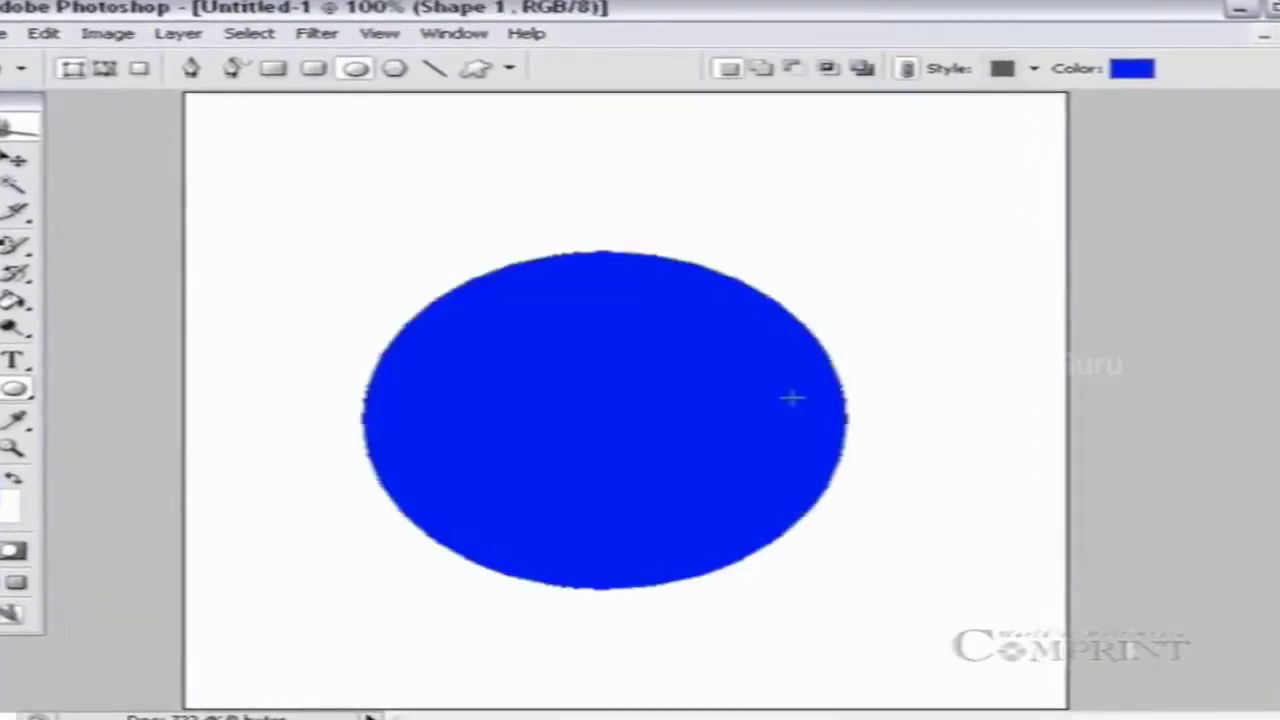
click(864, 68)
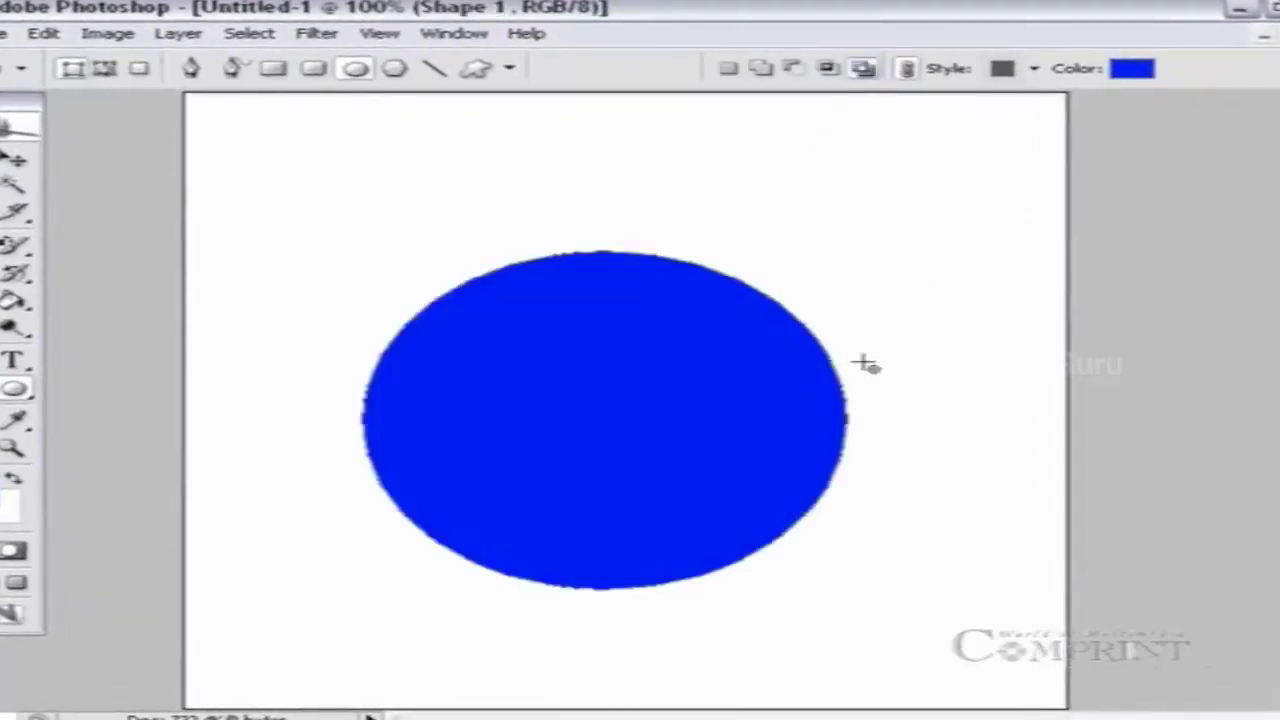
drag(372, 208, 838, 410)
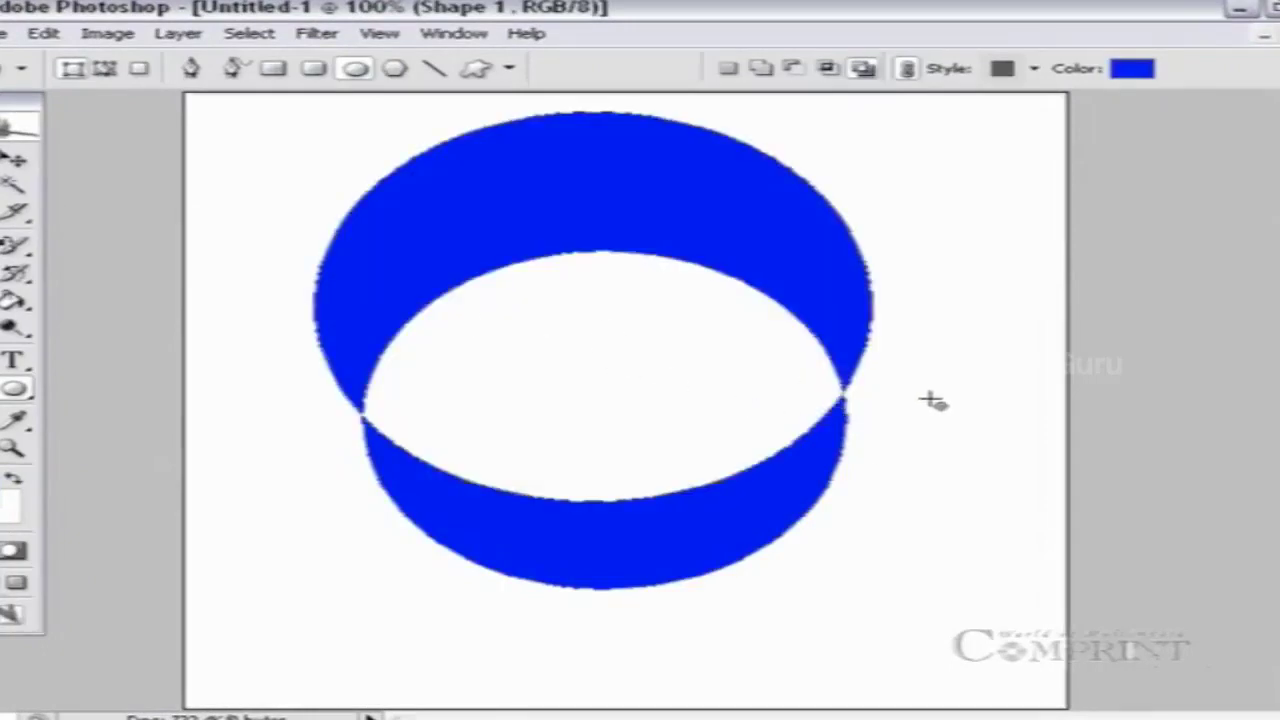
click(14, 160)
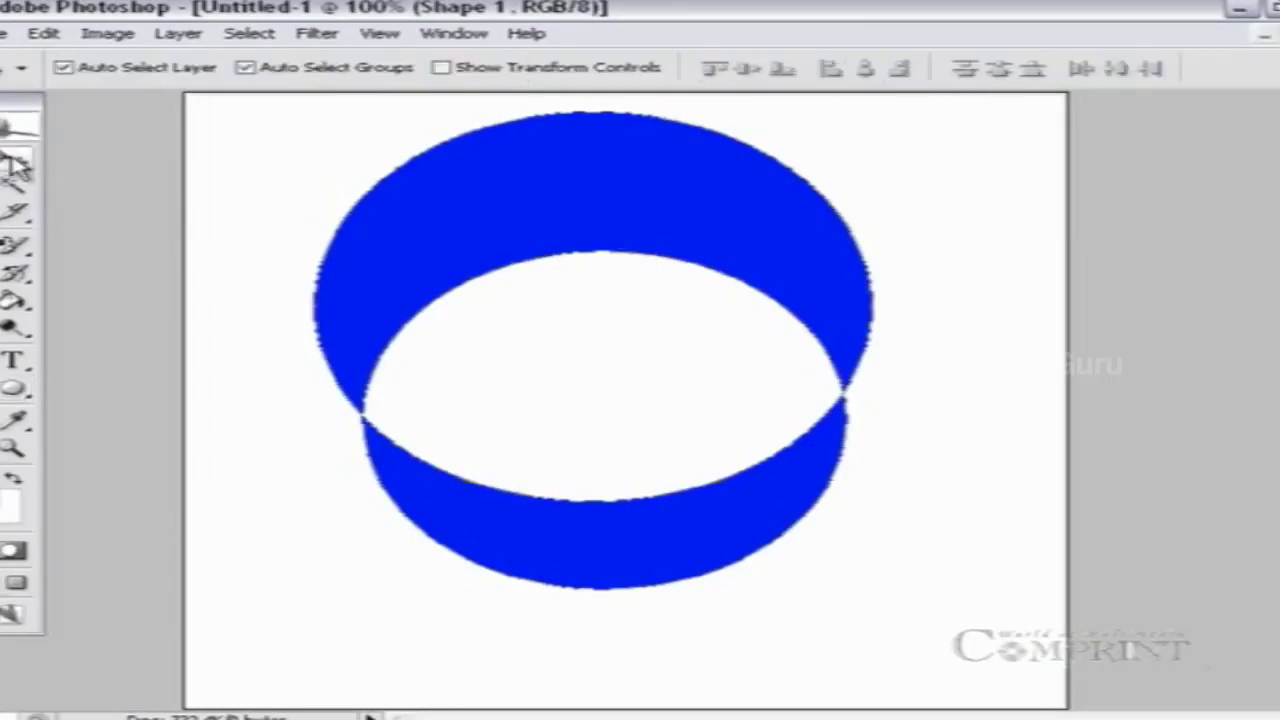
Draw a purple glossy rounded-rectangle button near the top and a thinner green glossy one below.
click(1040, 430)
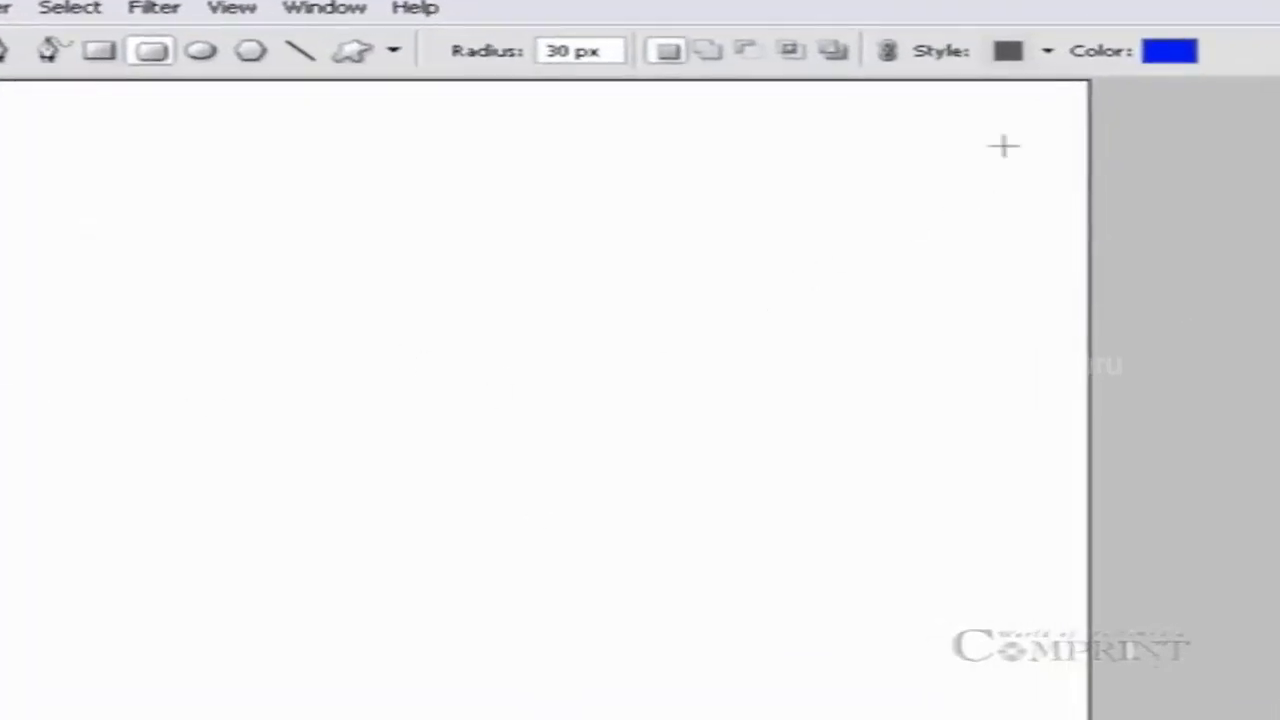
click(1052, 58)
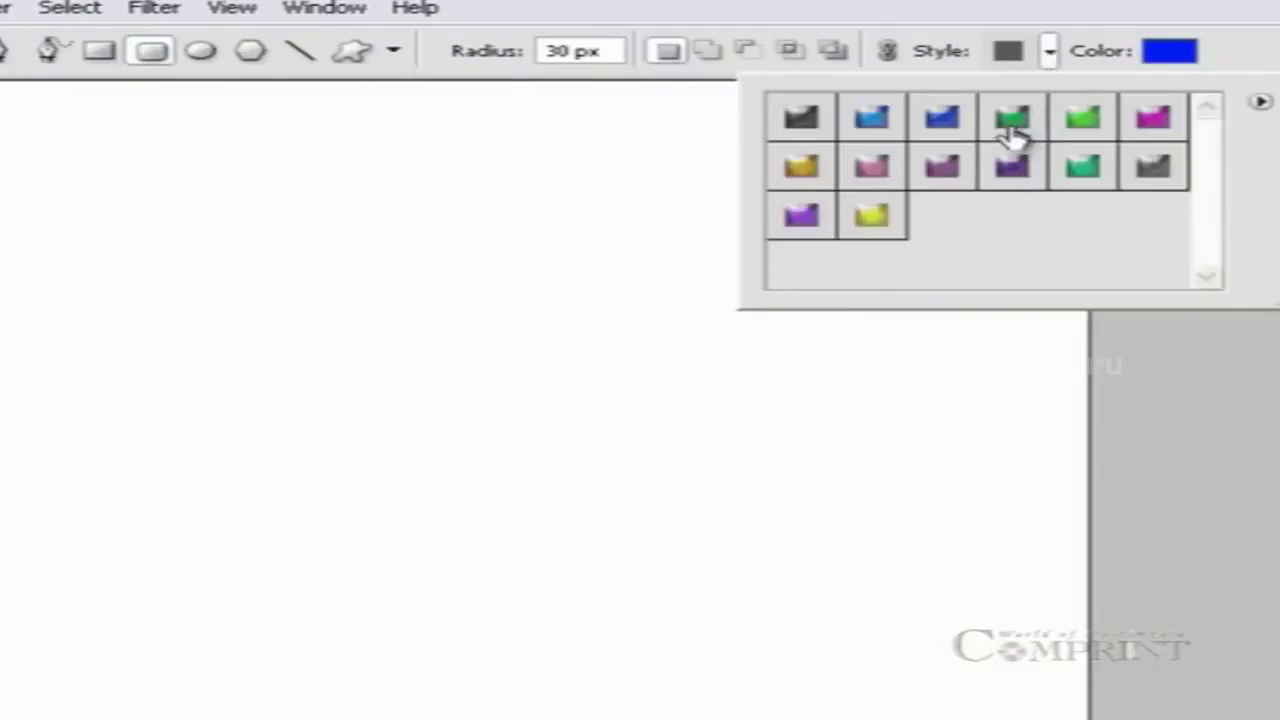
click(801, 222)
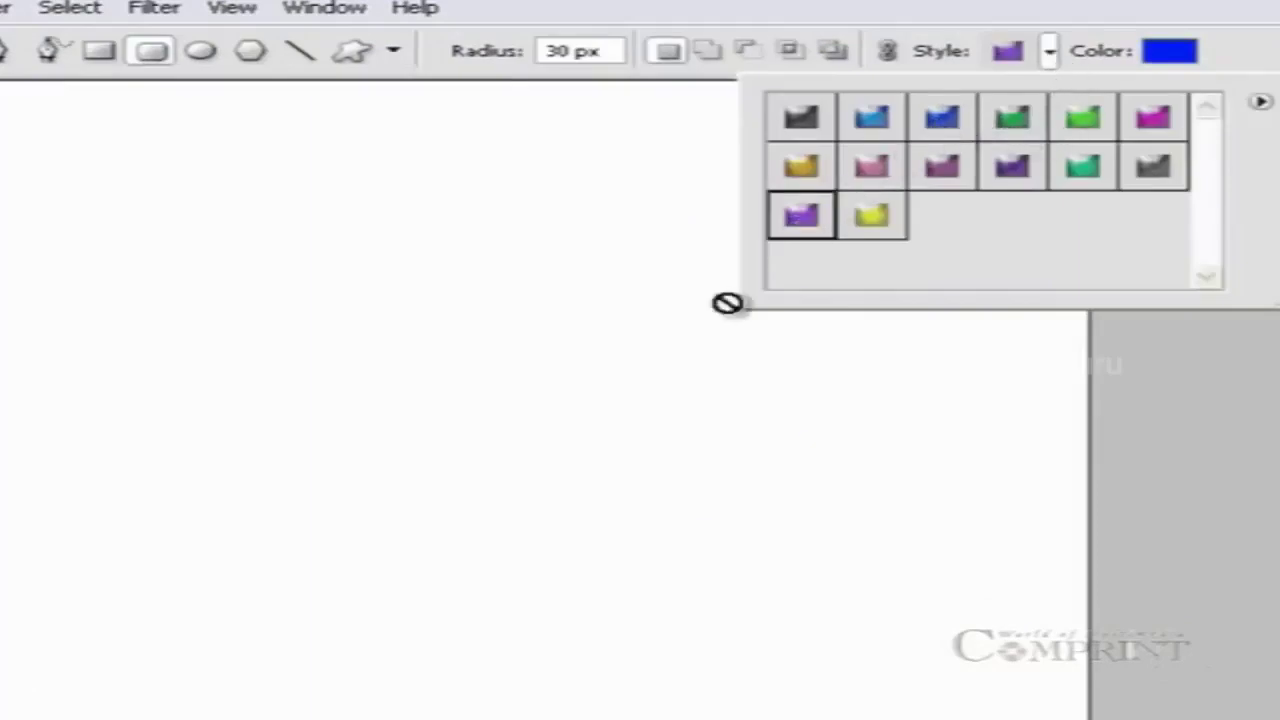
drag(234, 252, 713, 314)
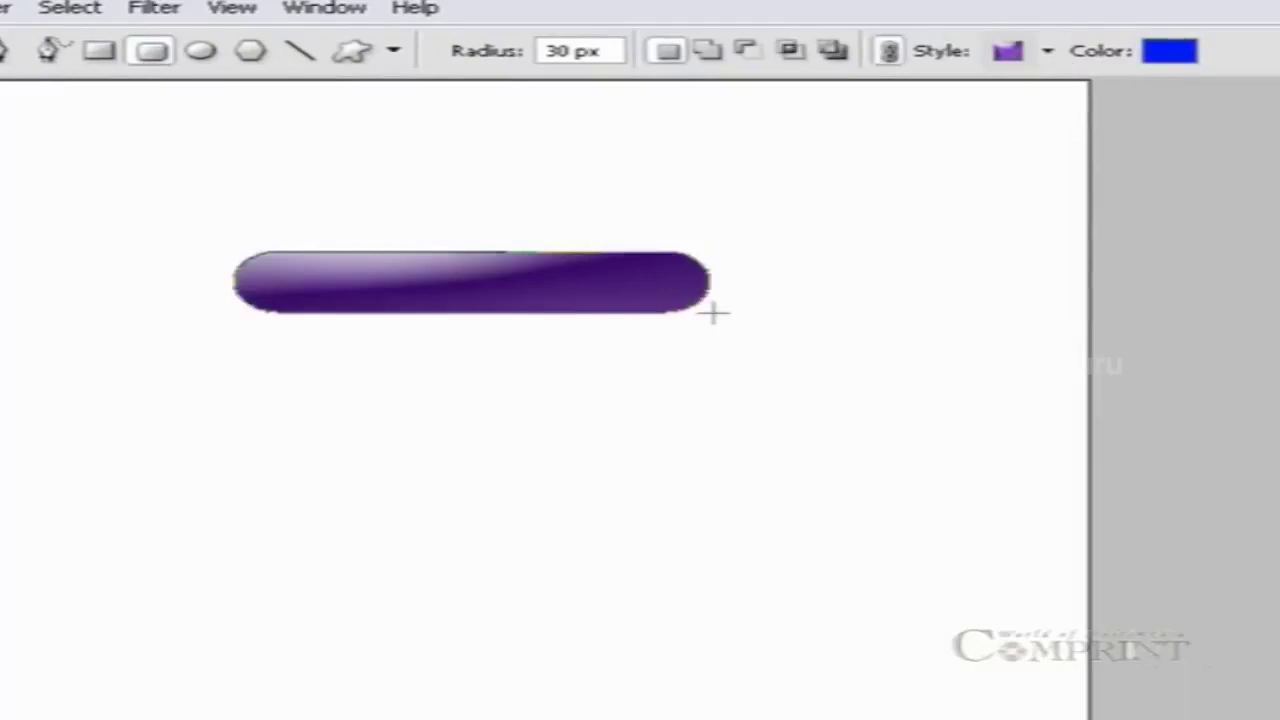
click(1048, 52)
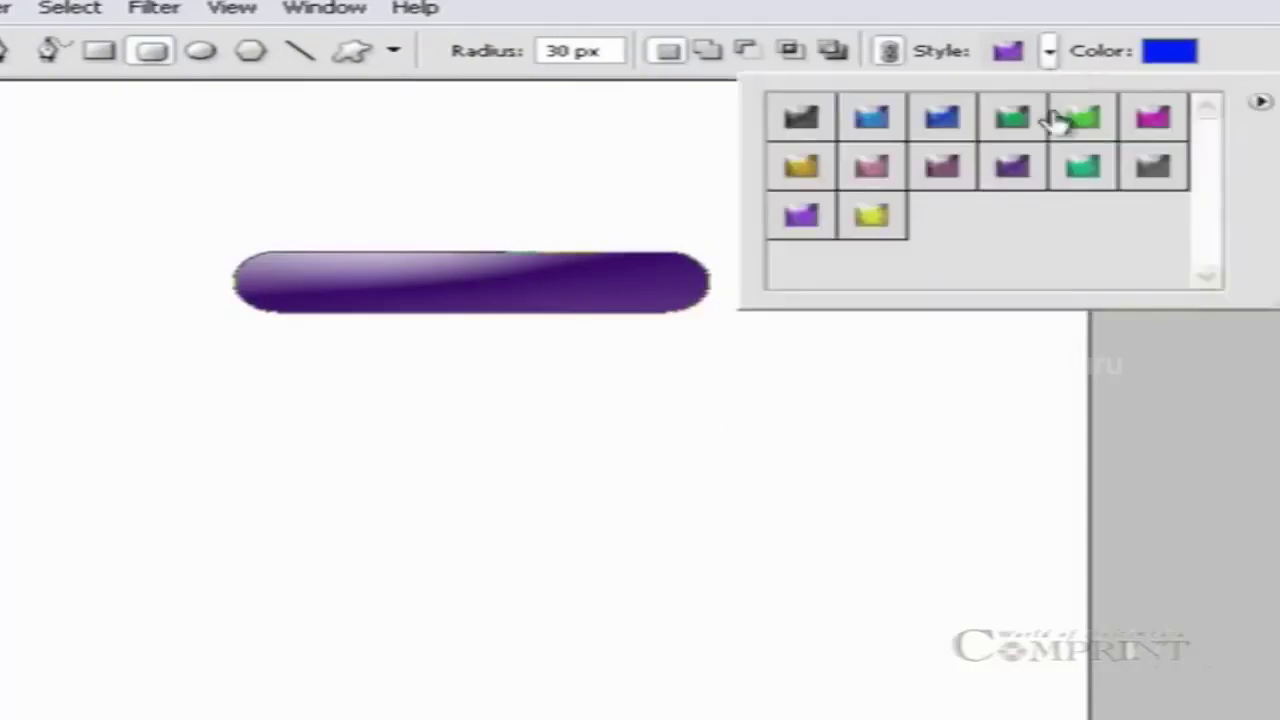
click(1088, 115)
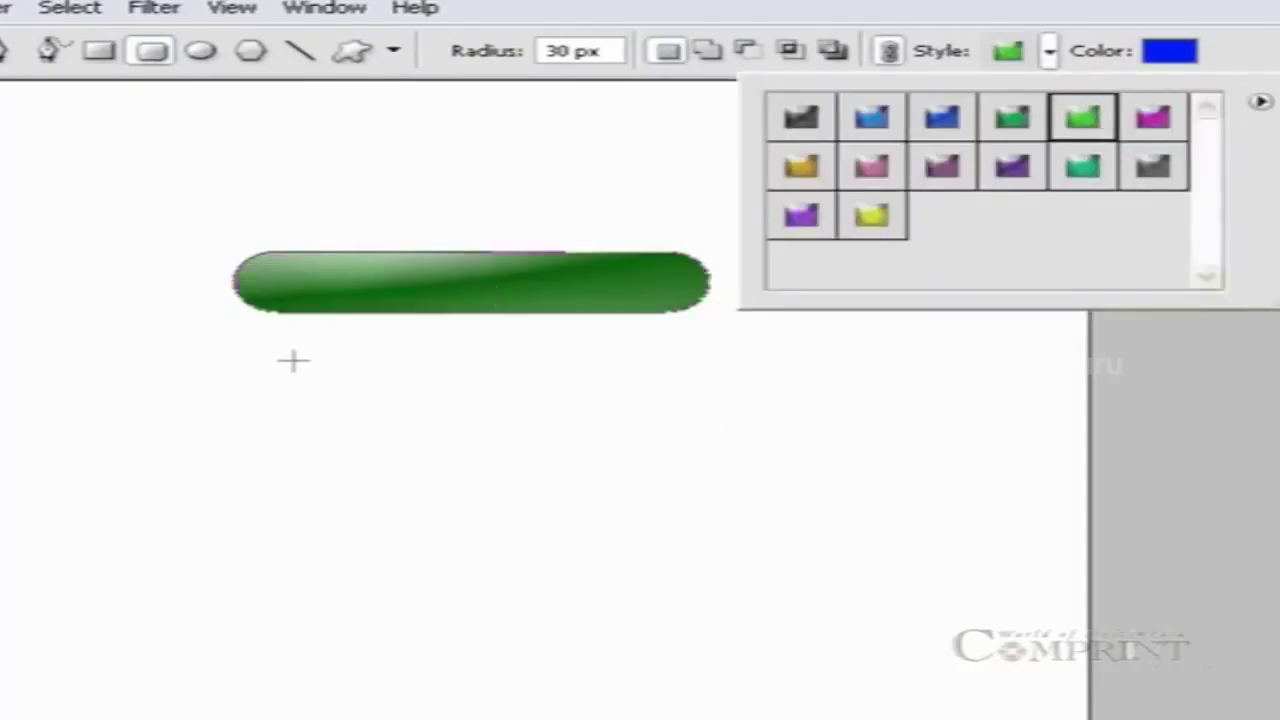
drag(289, 357, 810, 397)
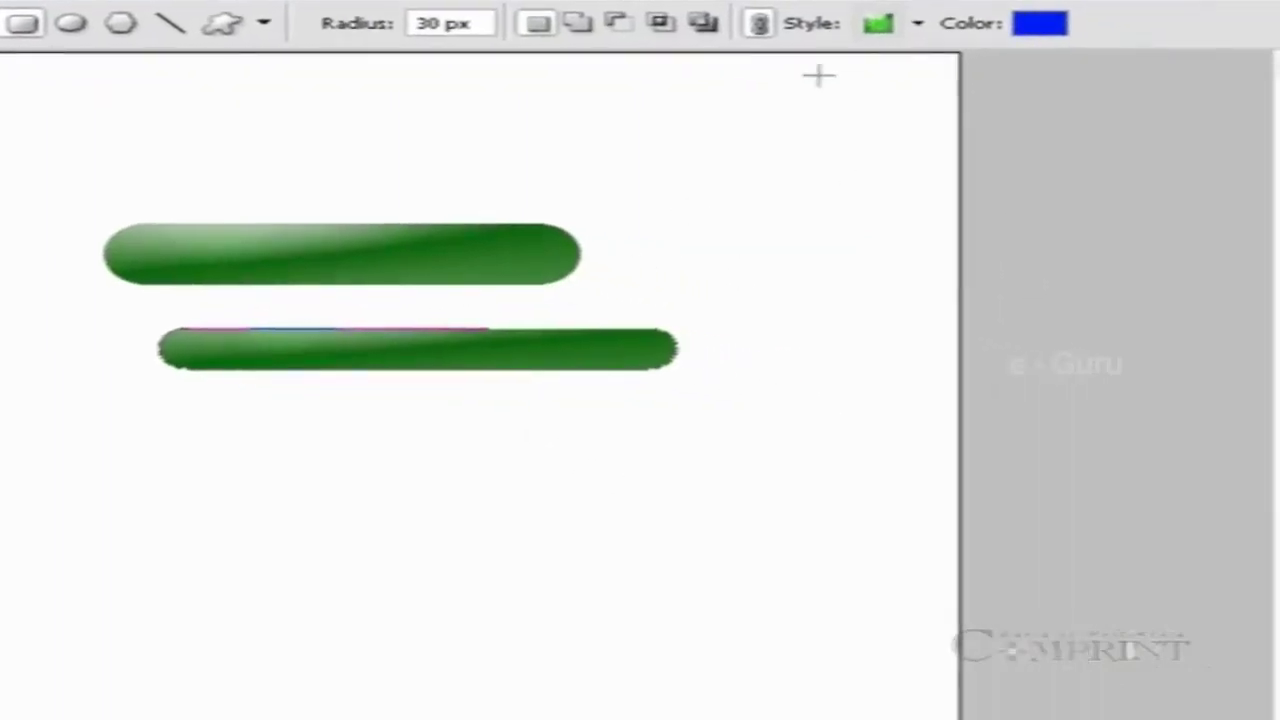
Draw a large purple-styled rounded rectangle at the bottom, then change it to No Style.
click(918, 24)
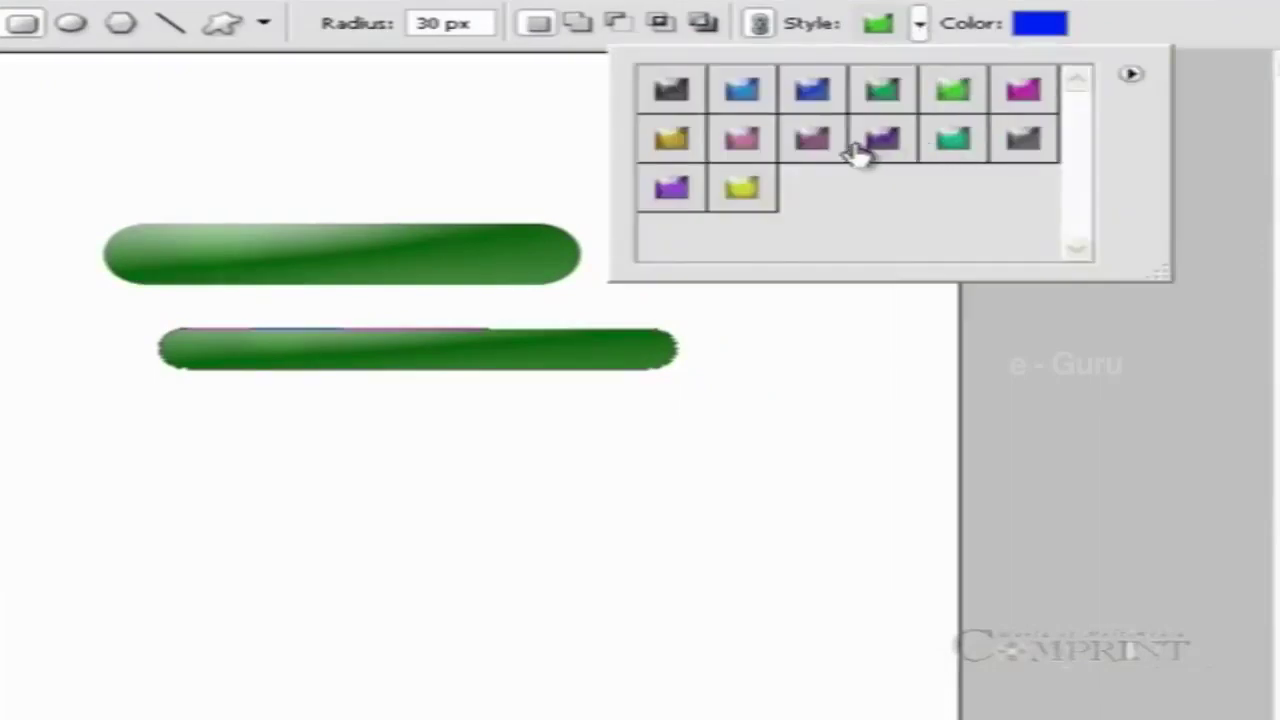
click(881, 138)
drag(6, 458, 795, 696)
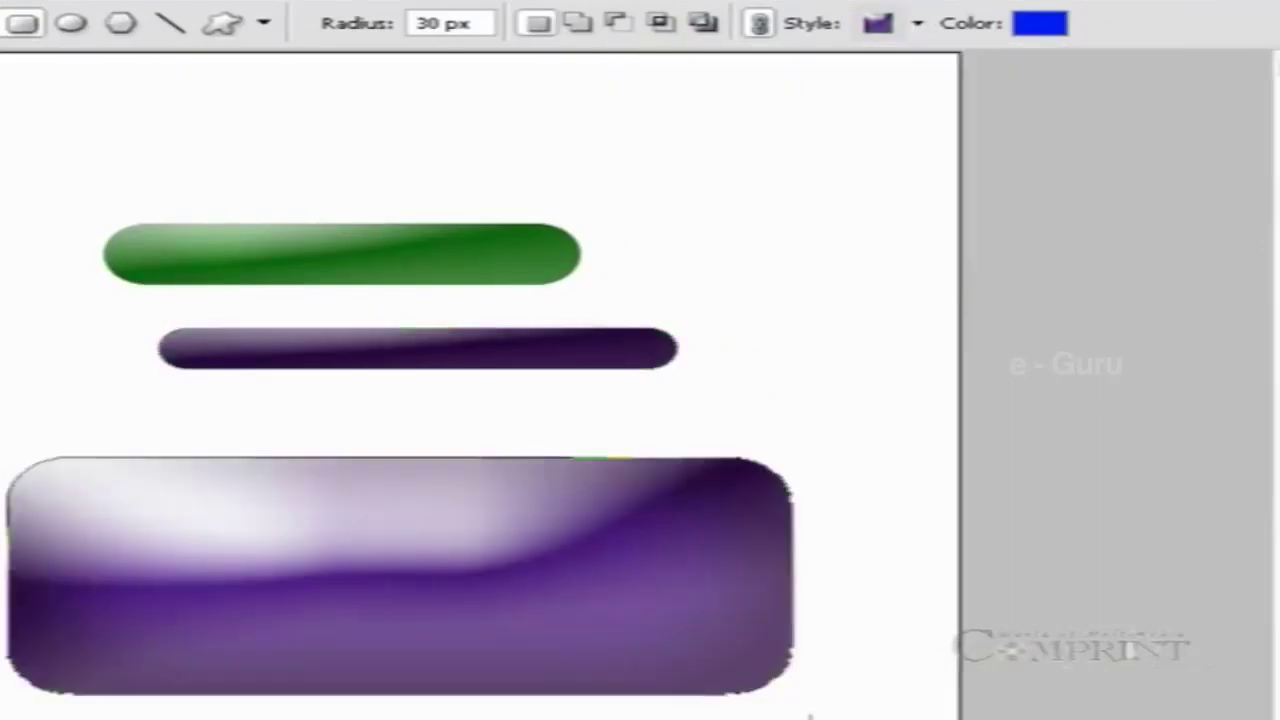
click(919, 24)
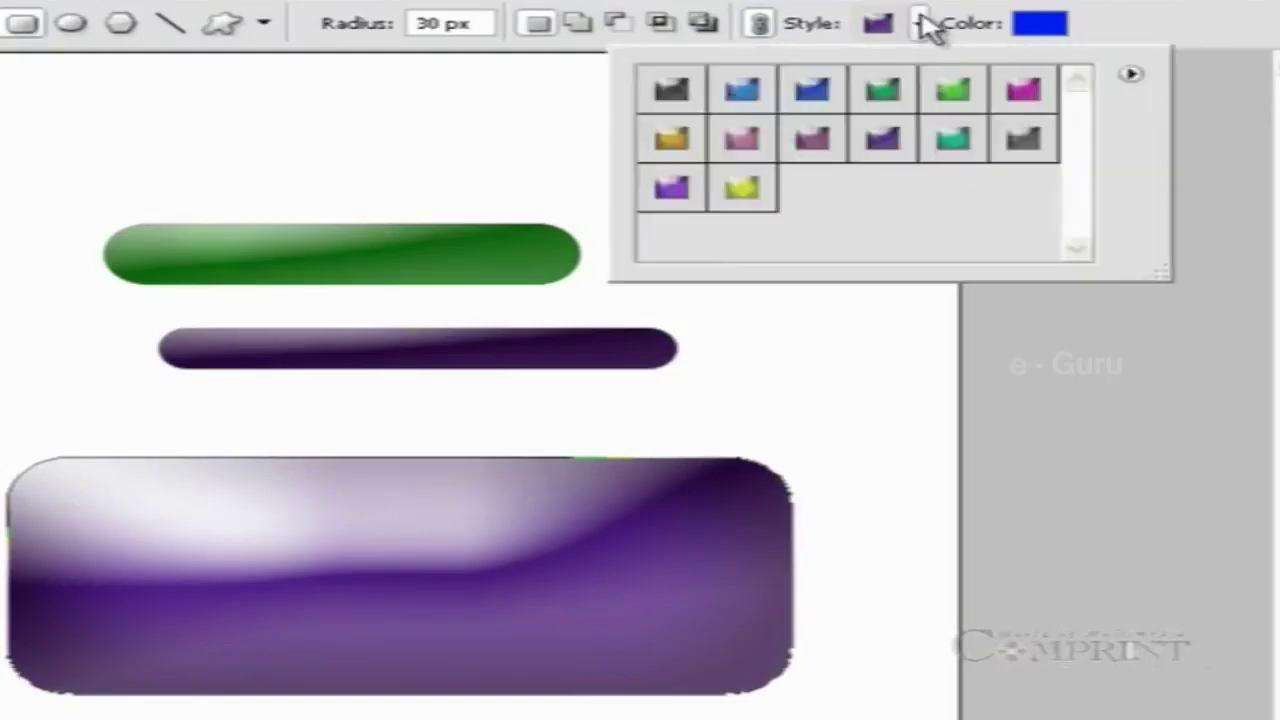
click(1136, 76)
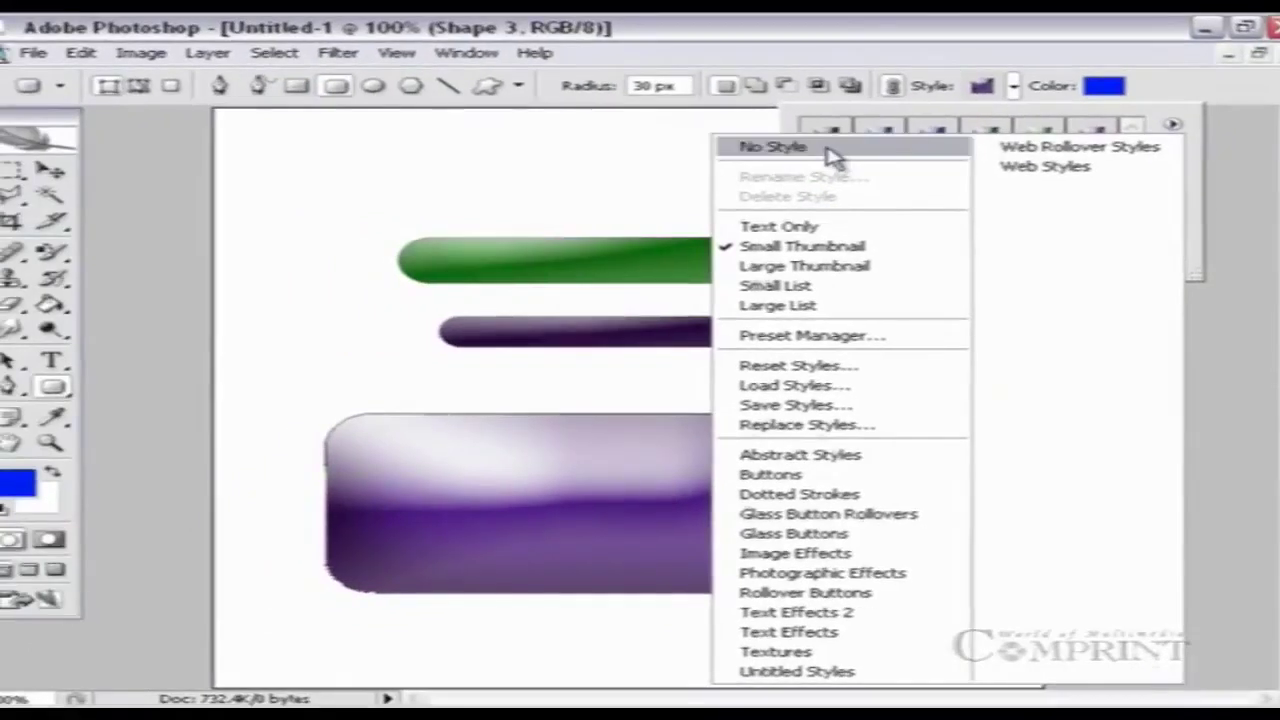
click(830, 150)
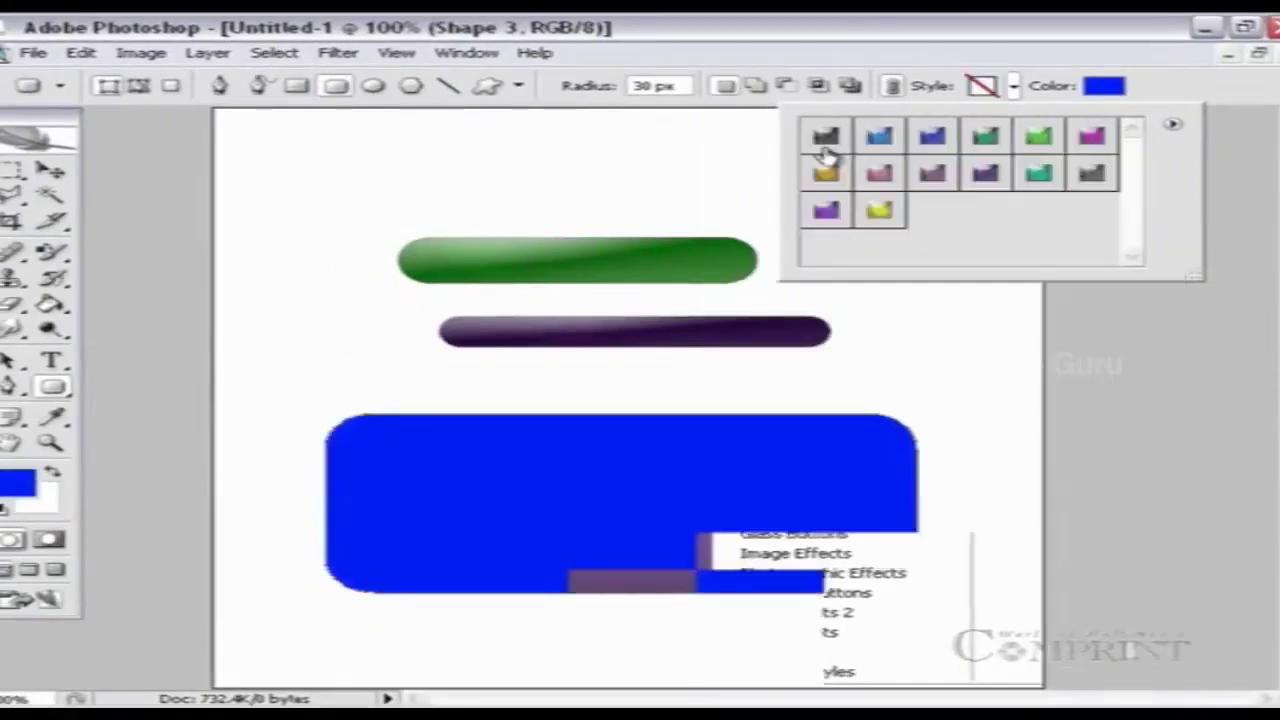